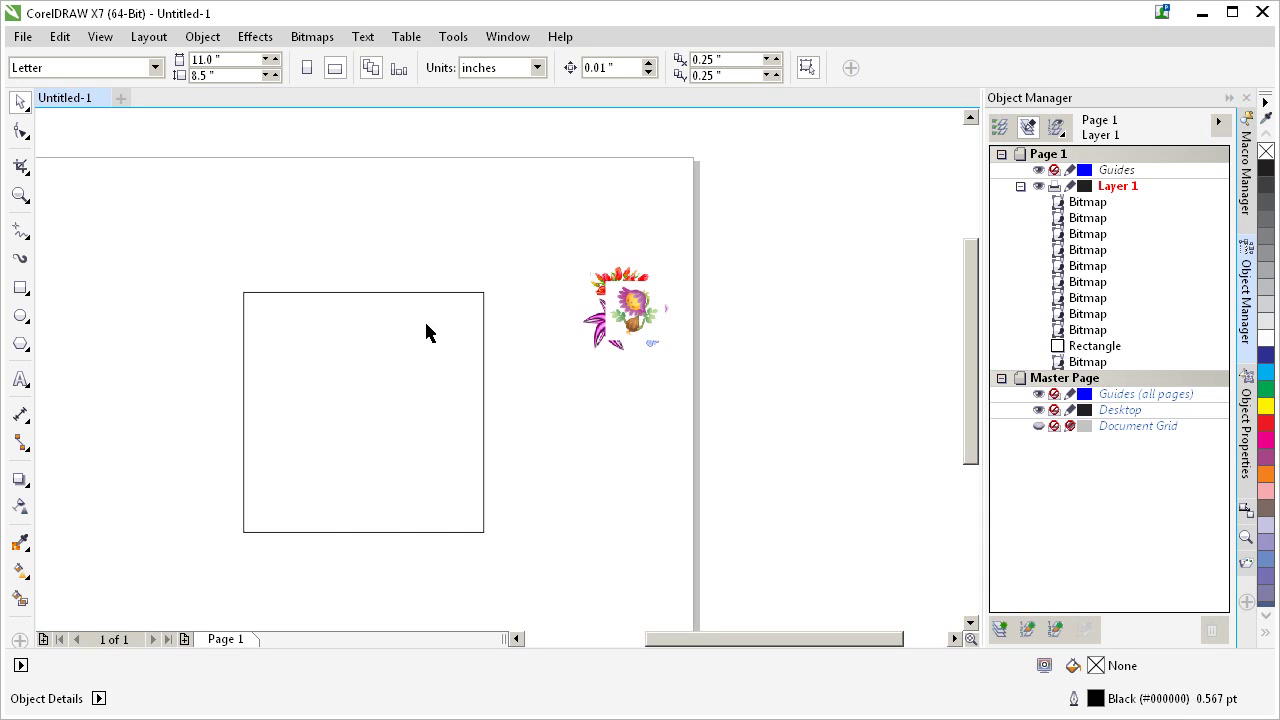
- Convert the 4-inch square to curves and reduce its height to one third, 1.333 inches
left_click(319, 346)
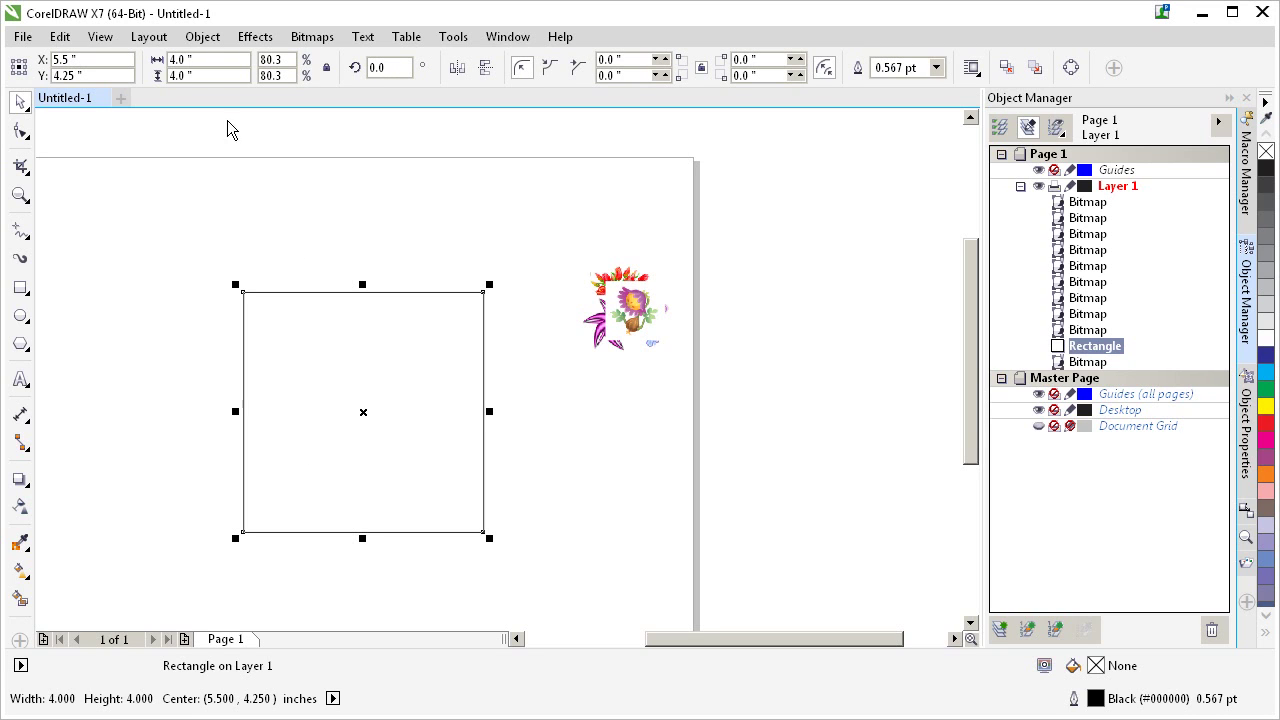
key("ctrl+q")
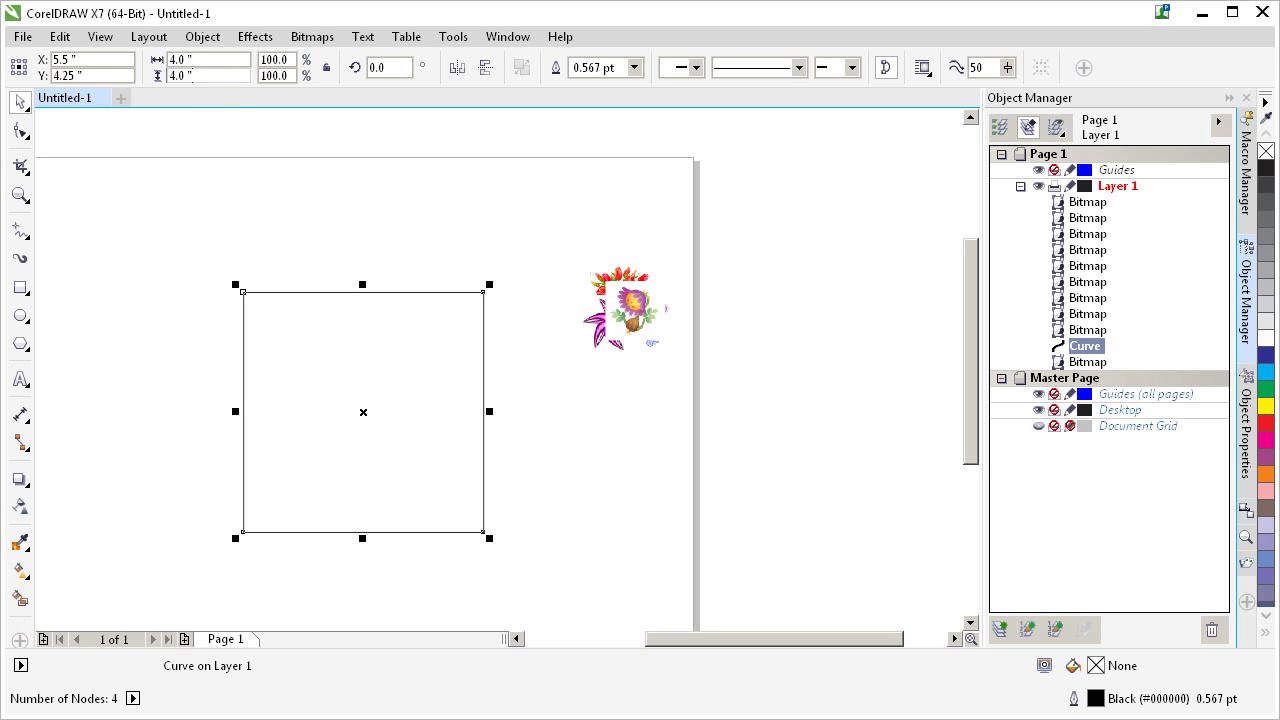
left_click(197, 75)
type("/3")
key("Return")
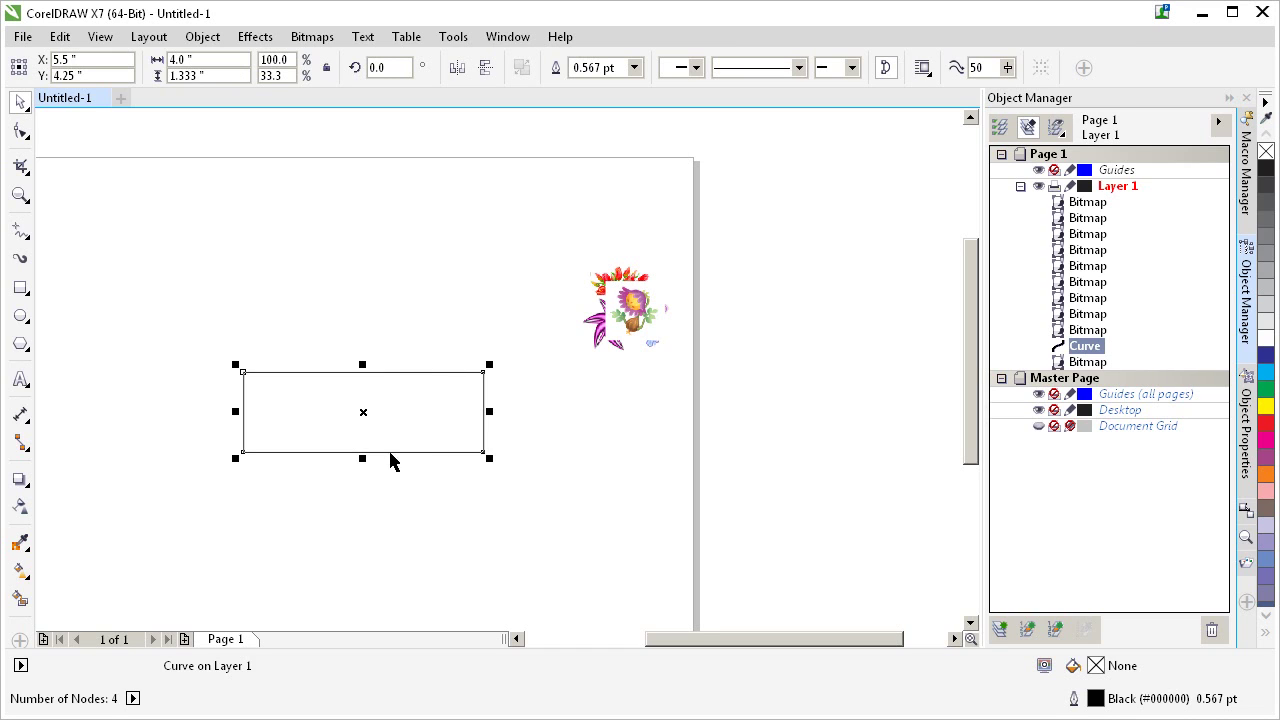
- Stack two mirrored copies of the band edge to edge above it
left_click_drag(361, 459, 389, 318)
key("ctrl+r")
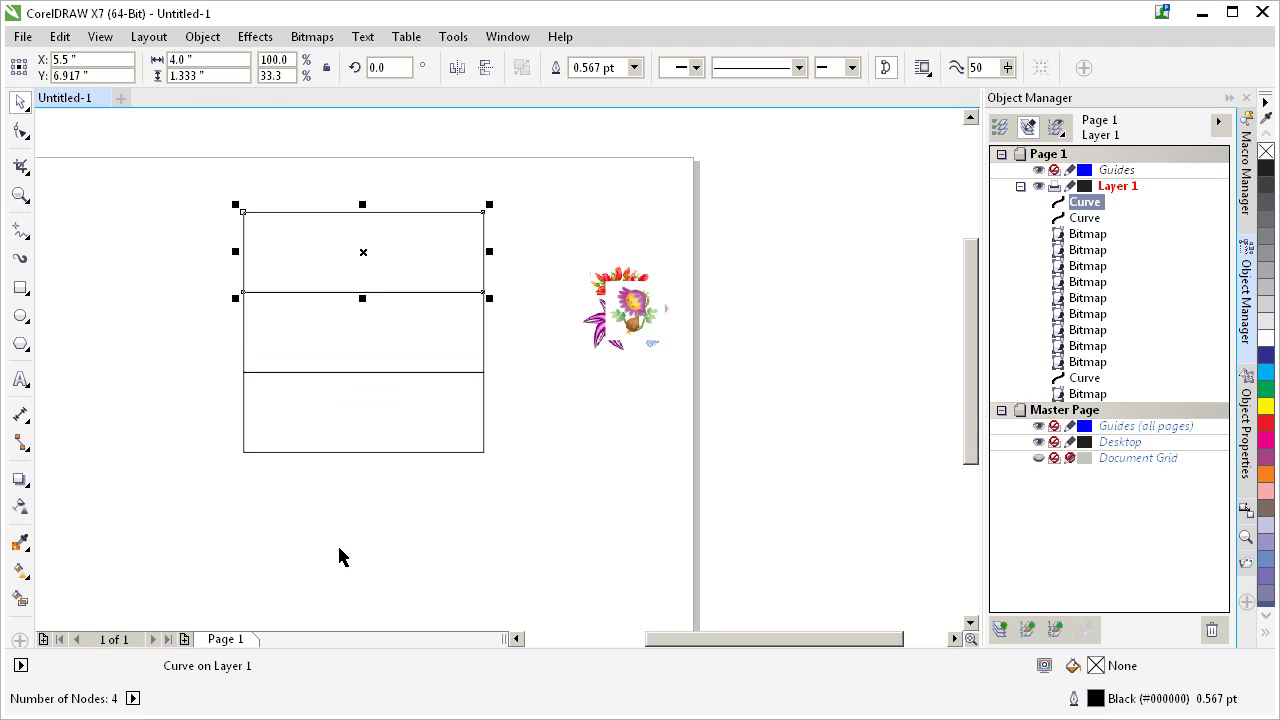
left_click(503, 287)
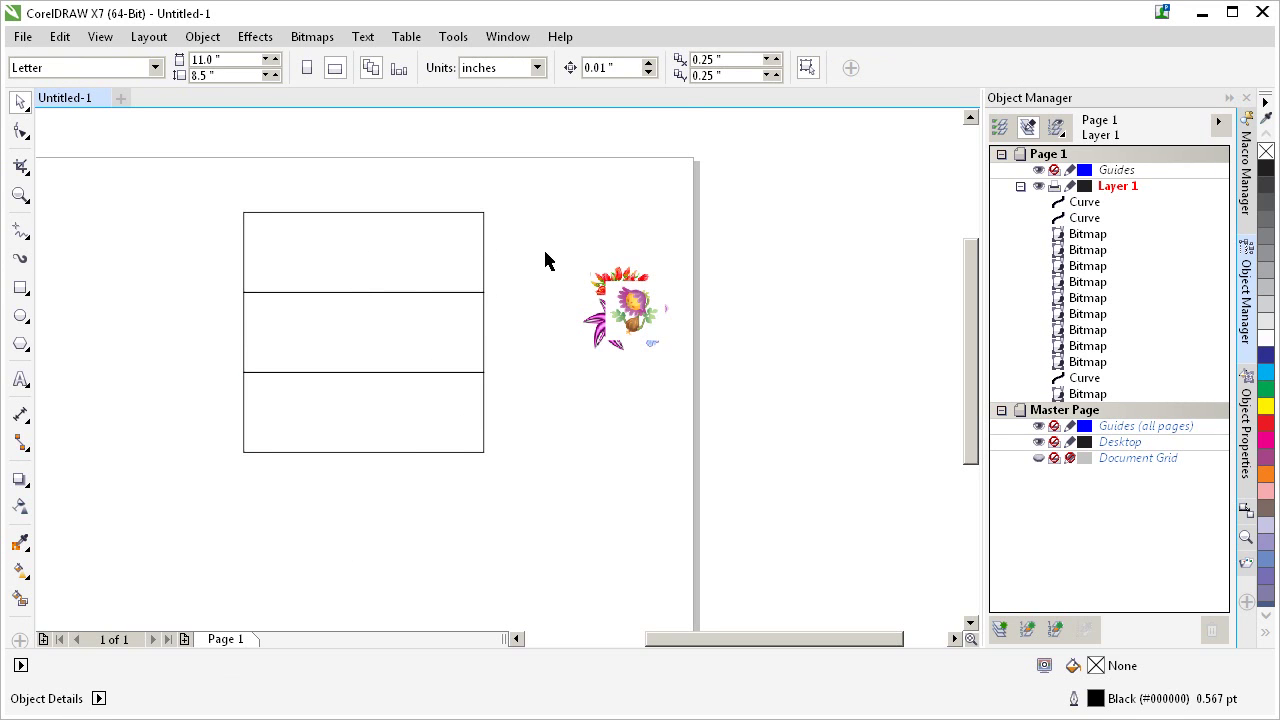
- Reduce the uppermost band's width to one third, 1.333 inches, and add a mirrored copy on each side to form three squares
left_click_drag(545, 261, 234, 449)
left_click(440, 274)
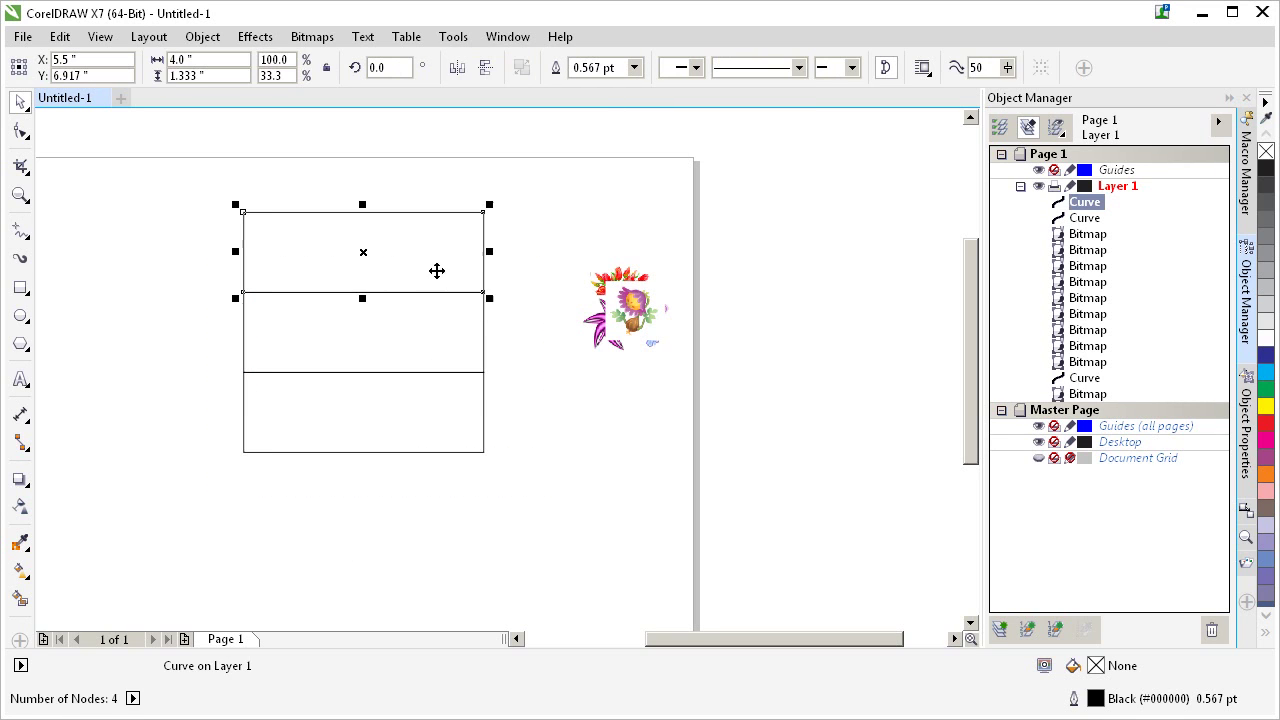
left_click(220, 60)
type("/3")
key("Return")
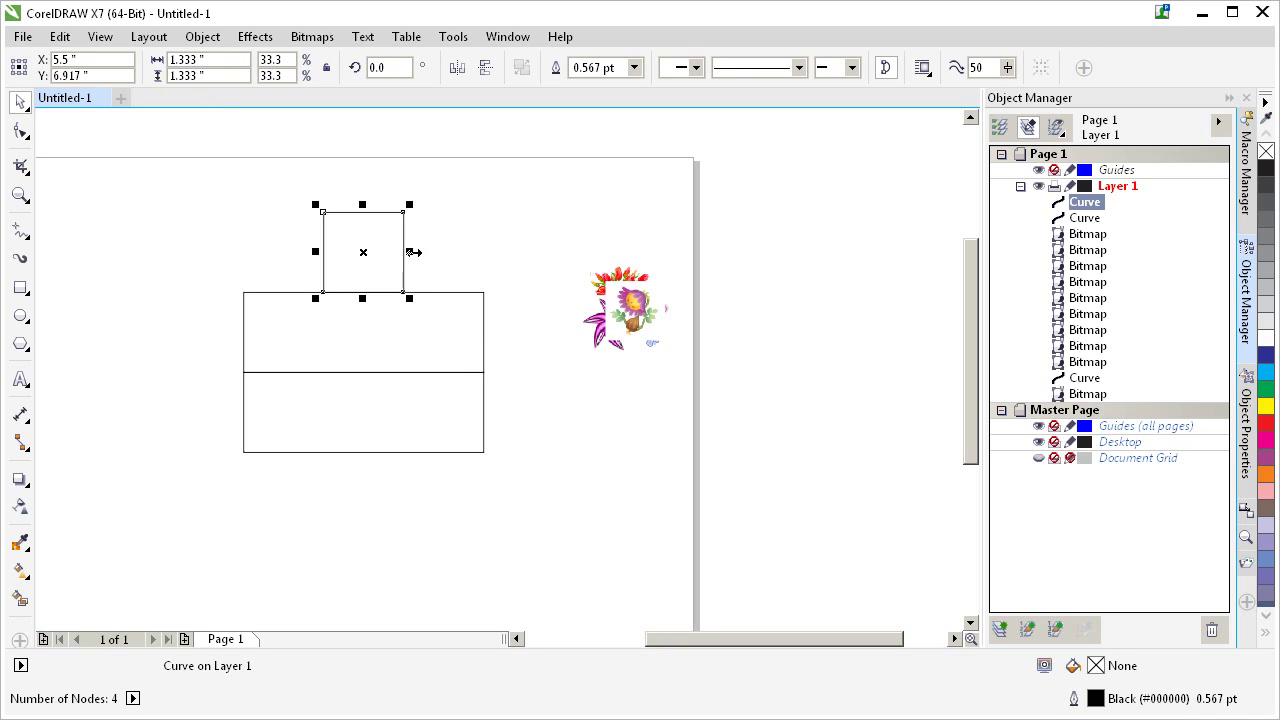
left_click_drag(410, 252, 487, 252)
right_click(260, 251)
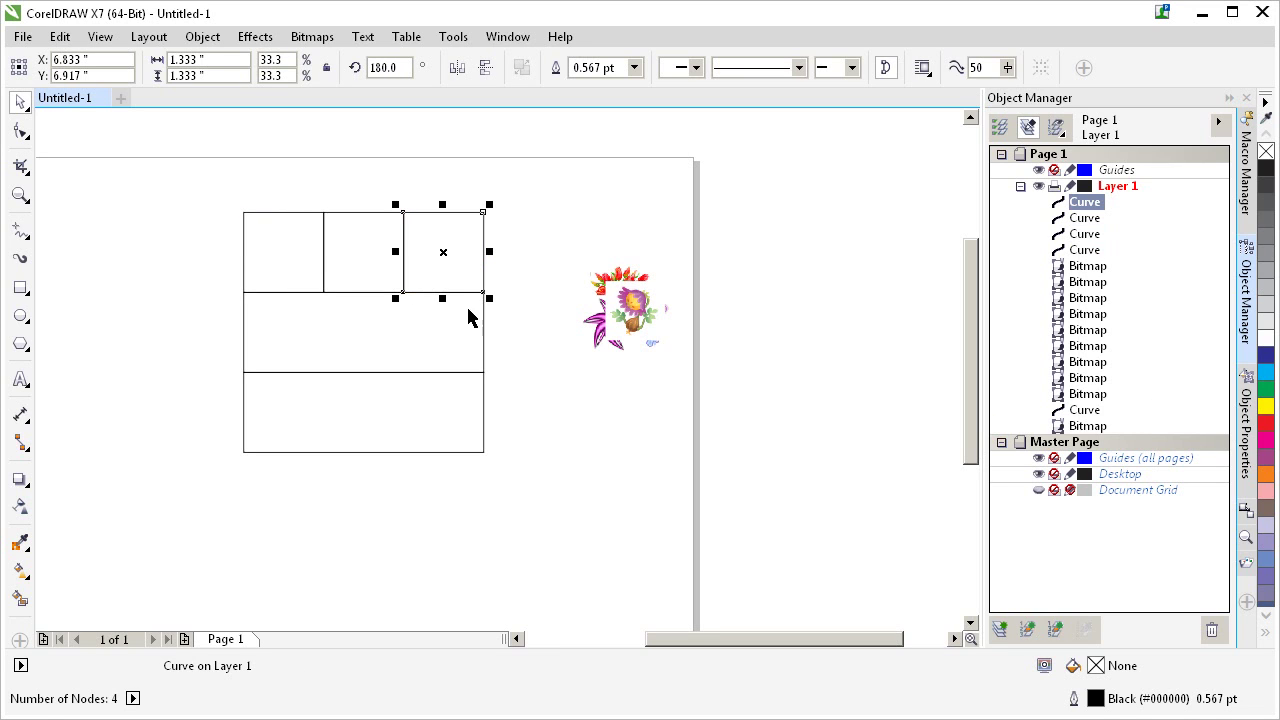
- Delete the undivided middle band and replace it with a downward mirrored copy of the three squares
left_click_drag(474, 327, 222, 329)
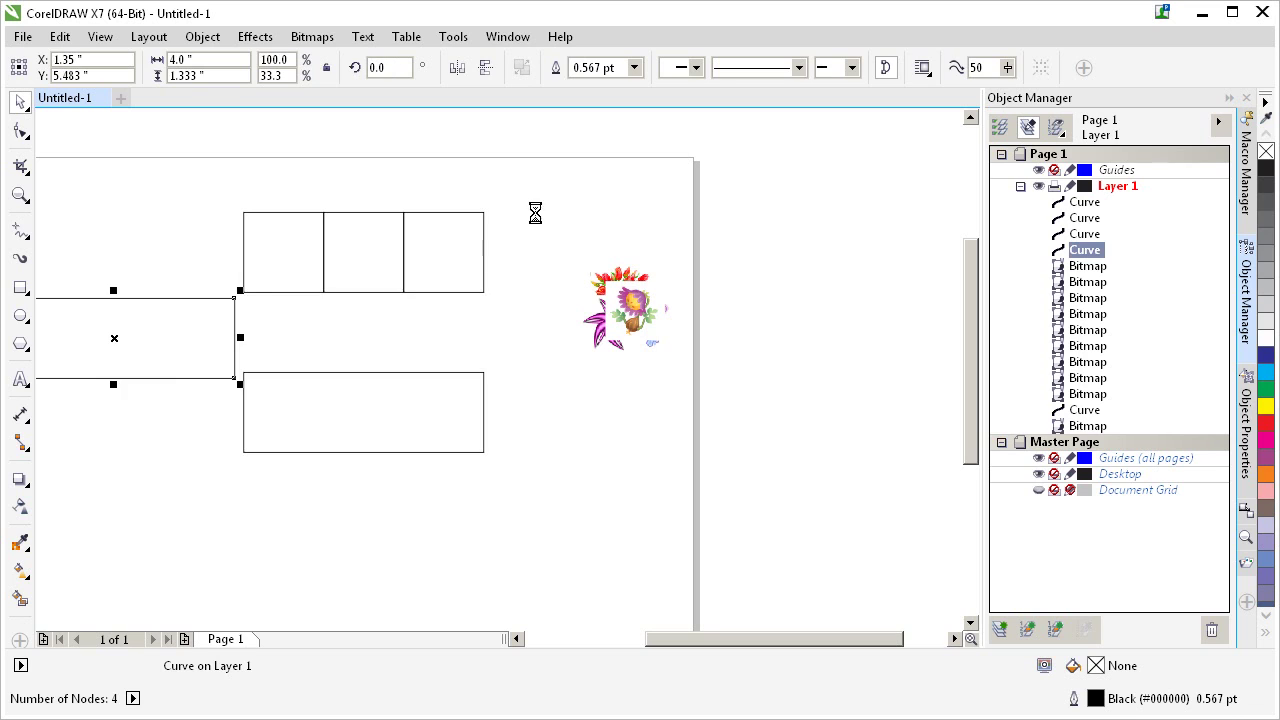
key("Delete")
left_click_drag(558, 194, 178, 364)
left_click_drag(362, 205, 386, 317)
- Delete the lowest undivided band and fill its place with a mirrored copy of the second row of squares
left_click_drag(470, 390, 446, 576)
key("Delete")
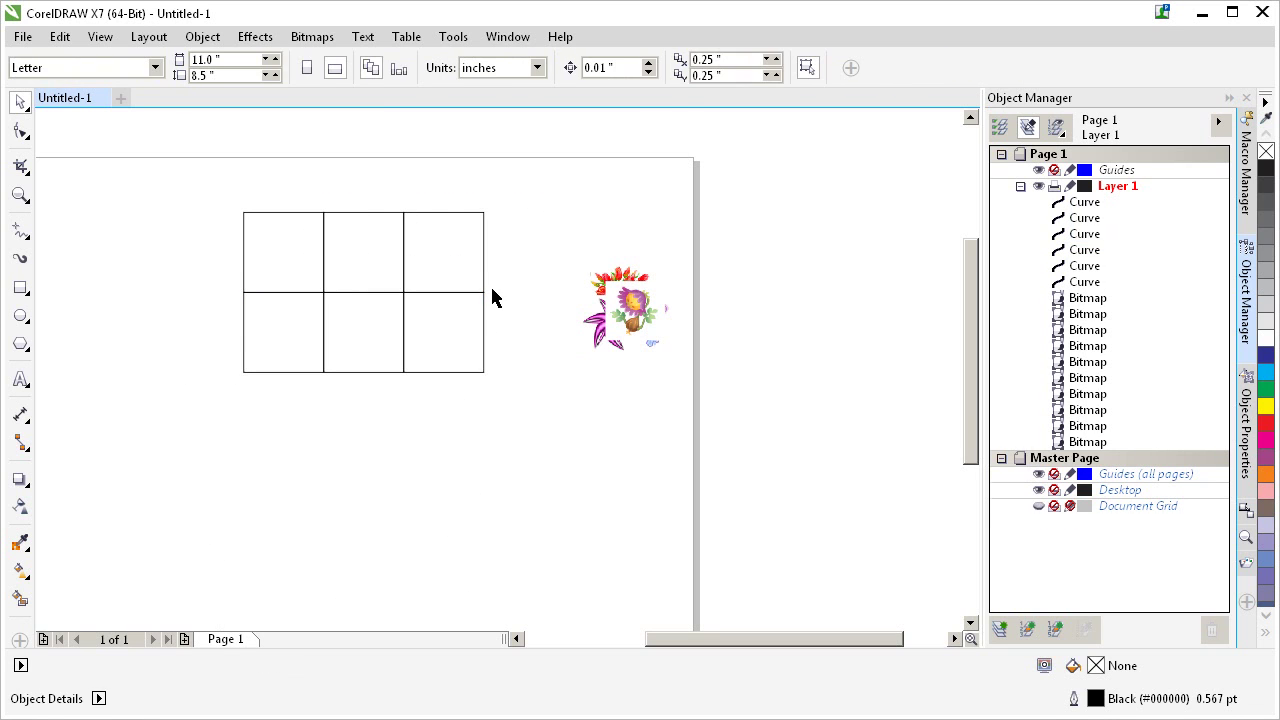
left_click_drag(492, 289, 230, 385)
left_click_drag(365, 287, 397, 405)
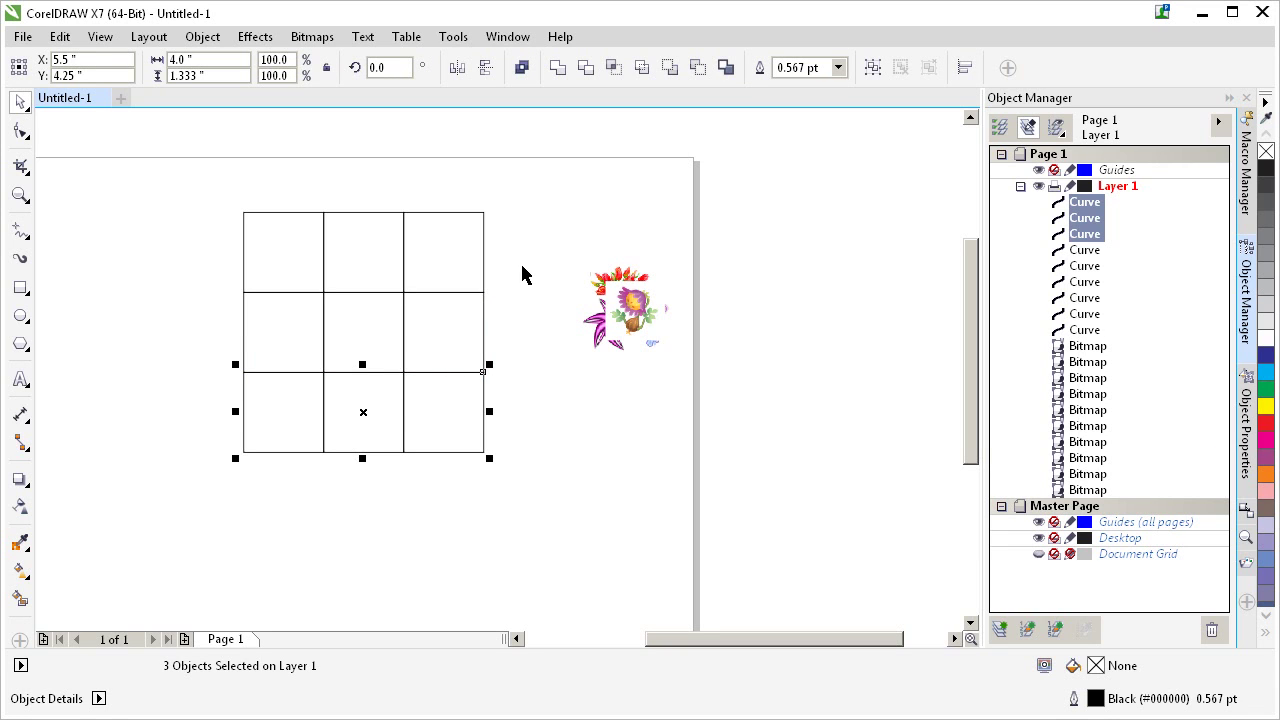
- Narrow the lower two rows of the grid together to 2.667 inches, keeping their left edge fixed
left_click_drag(526, 268, 200, 560)
left_click_drag(489, 366, 505, 295)
key("ctrl+z")
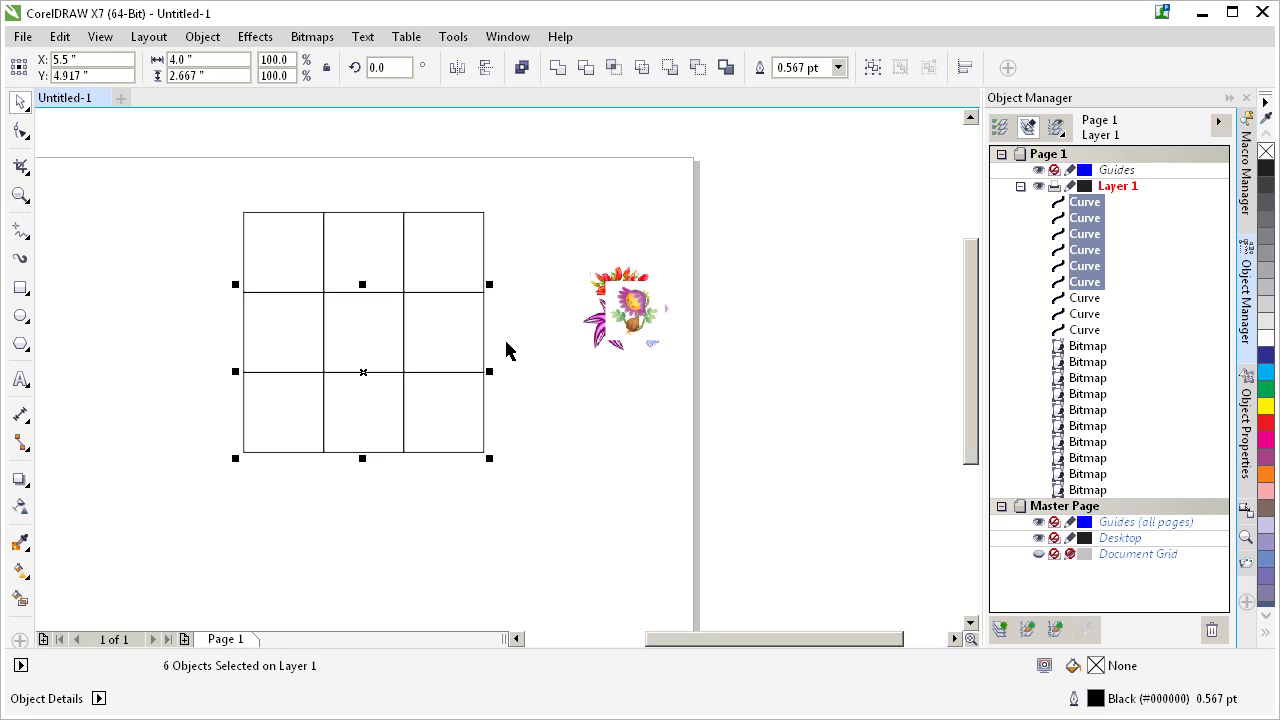
left_click_drag(489, 372, 405, 260)
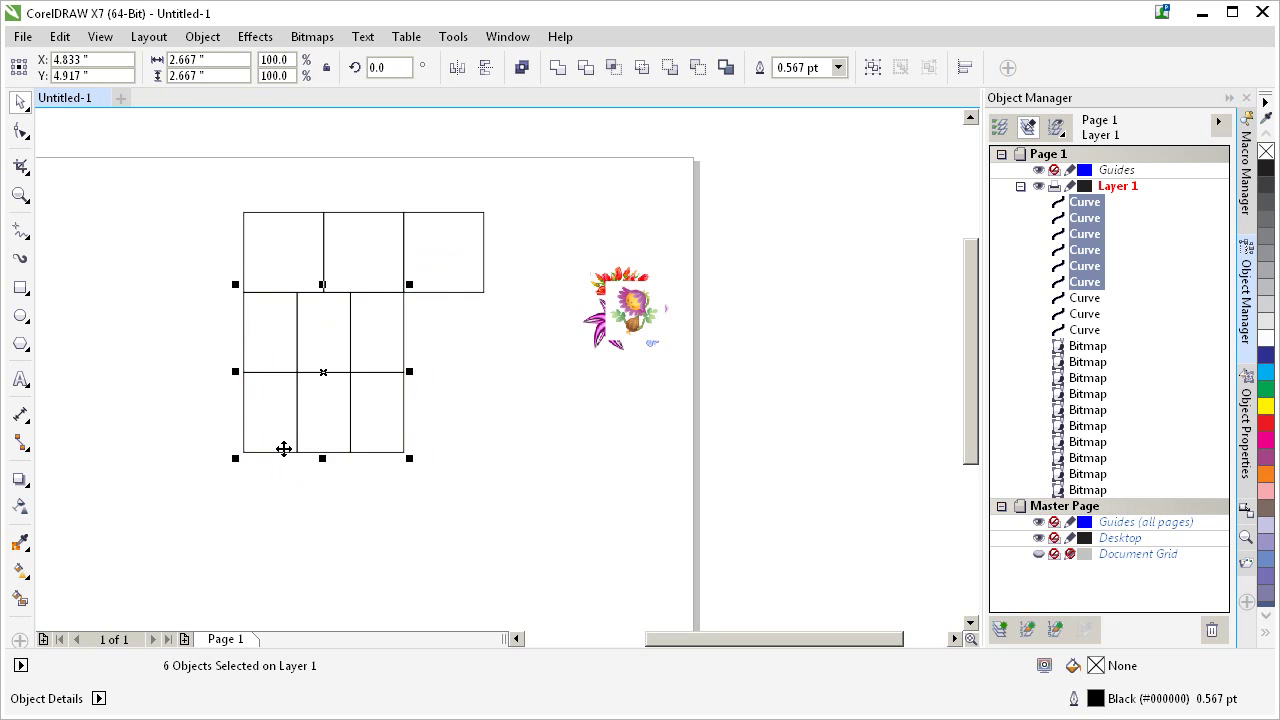
left_click(421, 467)
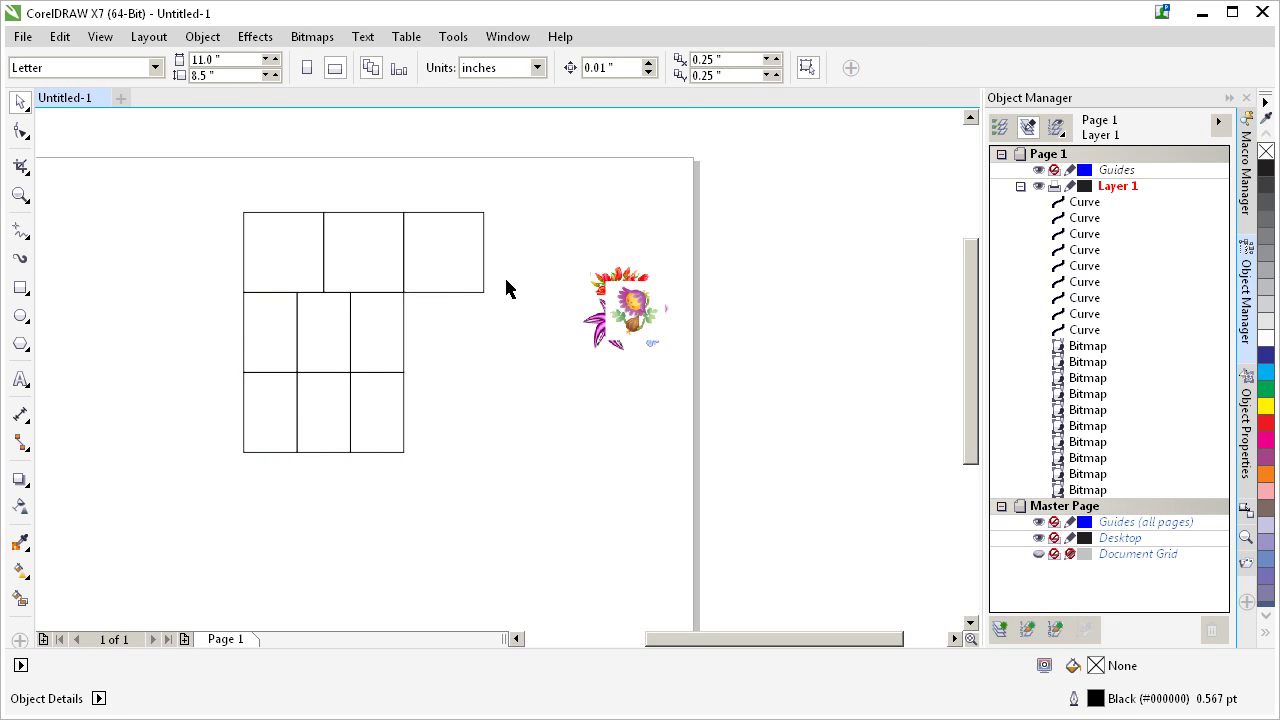
- Mirror a copy of the two rightmost narrow cells to the right, stretched to 1.333 inches wide to fill the grid's gap
left_click_drag(522, 264, 345, 500)
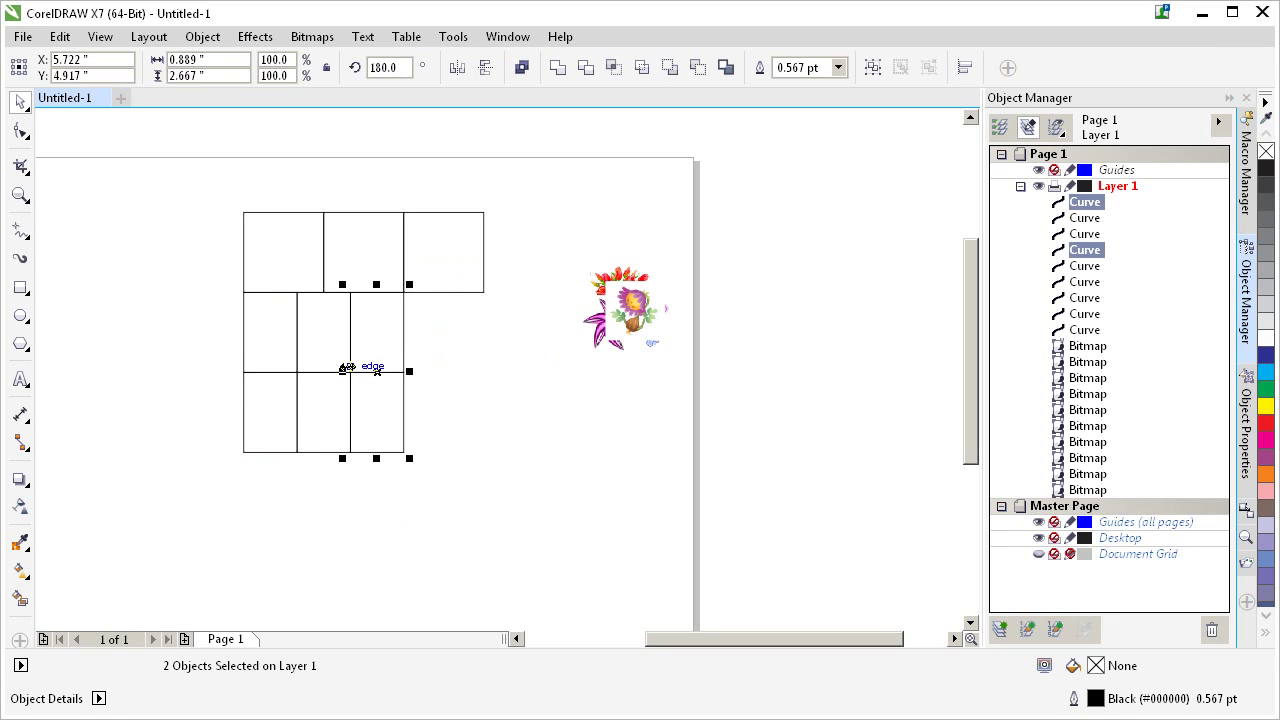
left_click_drag(348, 367, 491, 257)
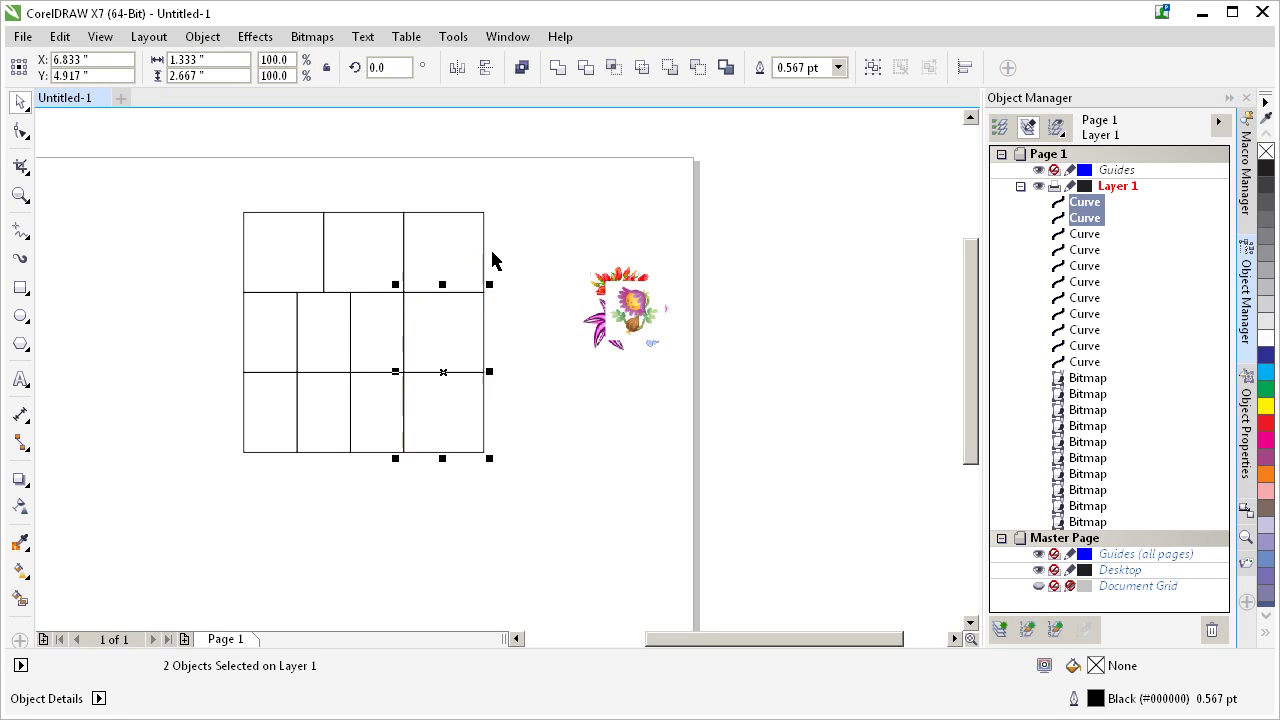
left_click(508, 240)
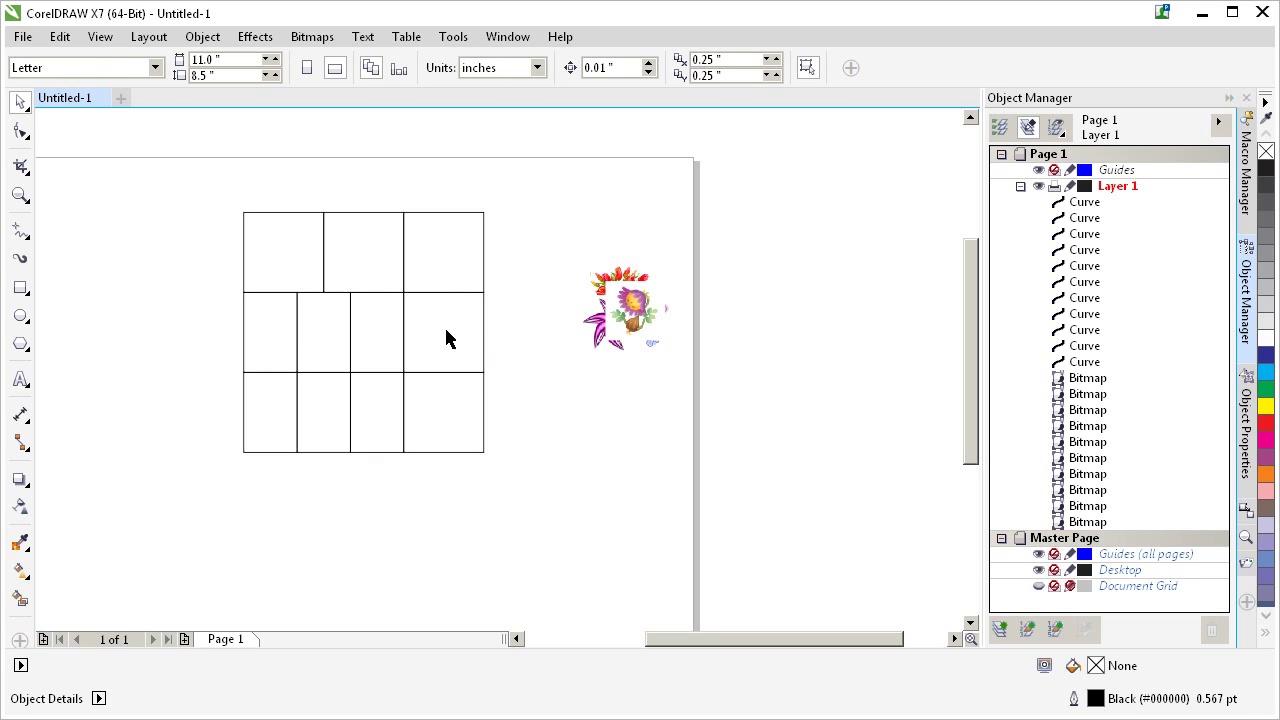
- Weld the two wide cells in the grid's lower-right corner into one tall rectangle
left_click_drag(516, 266, 386, 536)
left_click(563, 70)
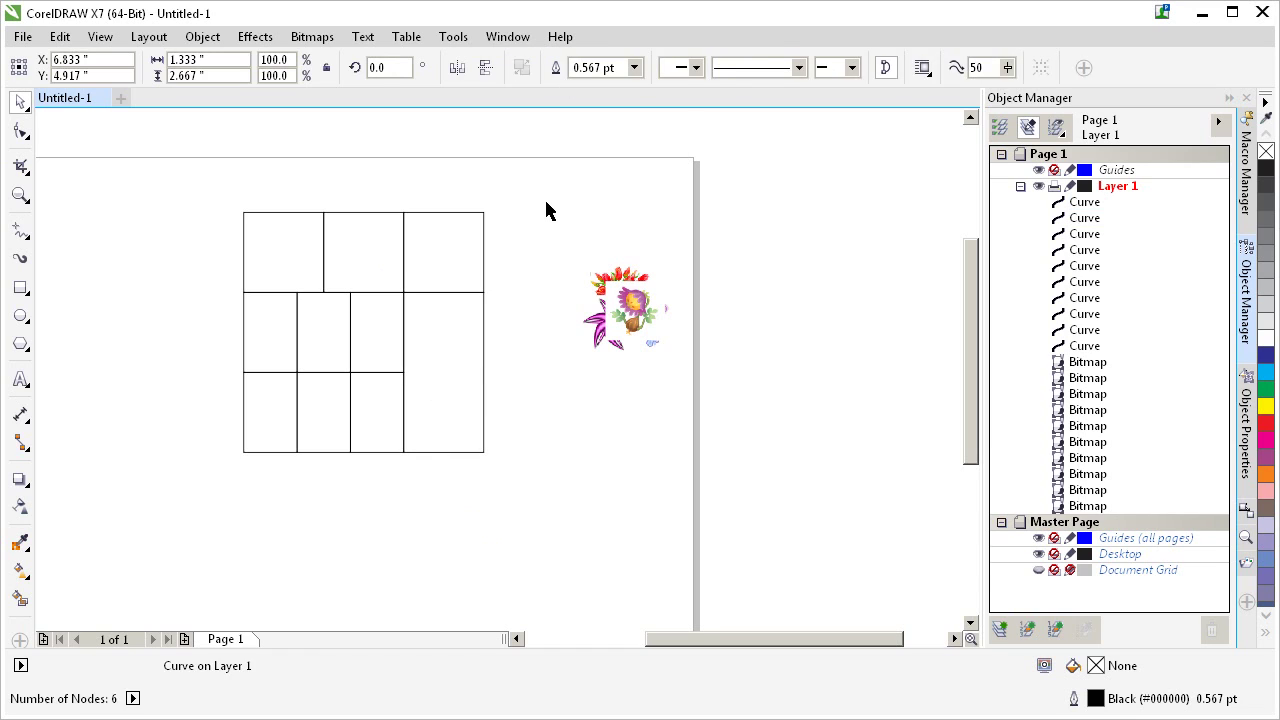
left_click(546, 200)
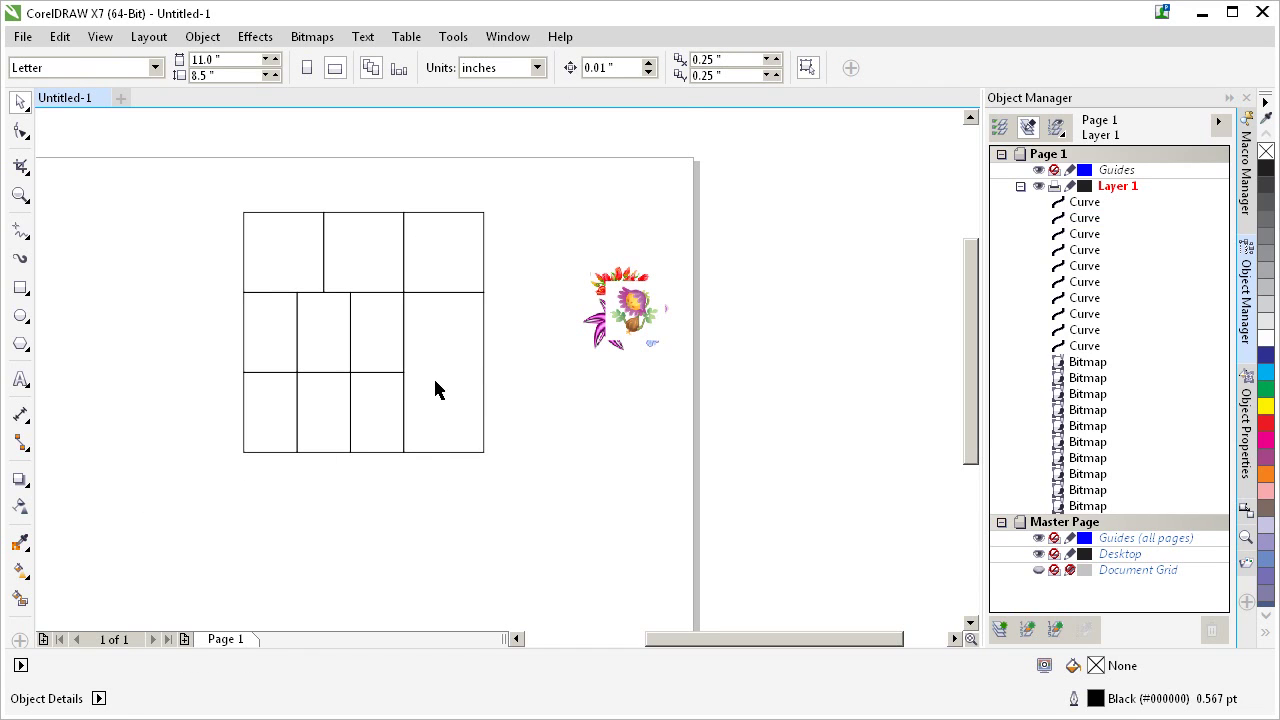
- Enlarge the pile of ten bitmaps to about 3.46 by 3.43 inches overall and move it farther right of the grid
left_click_drag(738, 213, 544, 490)
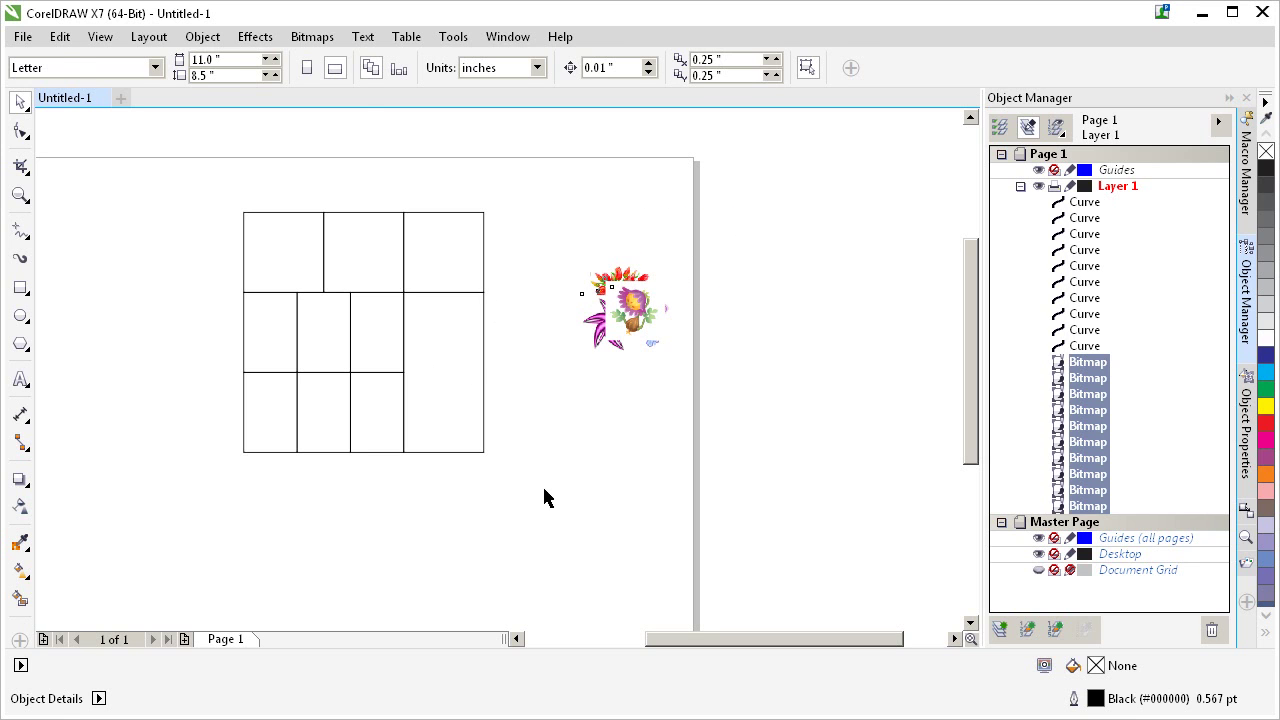
left_click_drag(579, 361, 450, 610)
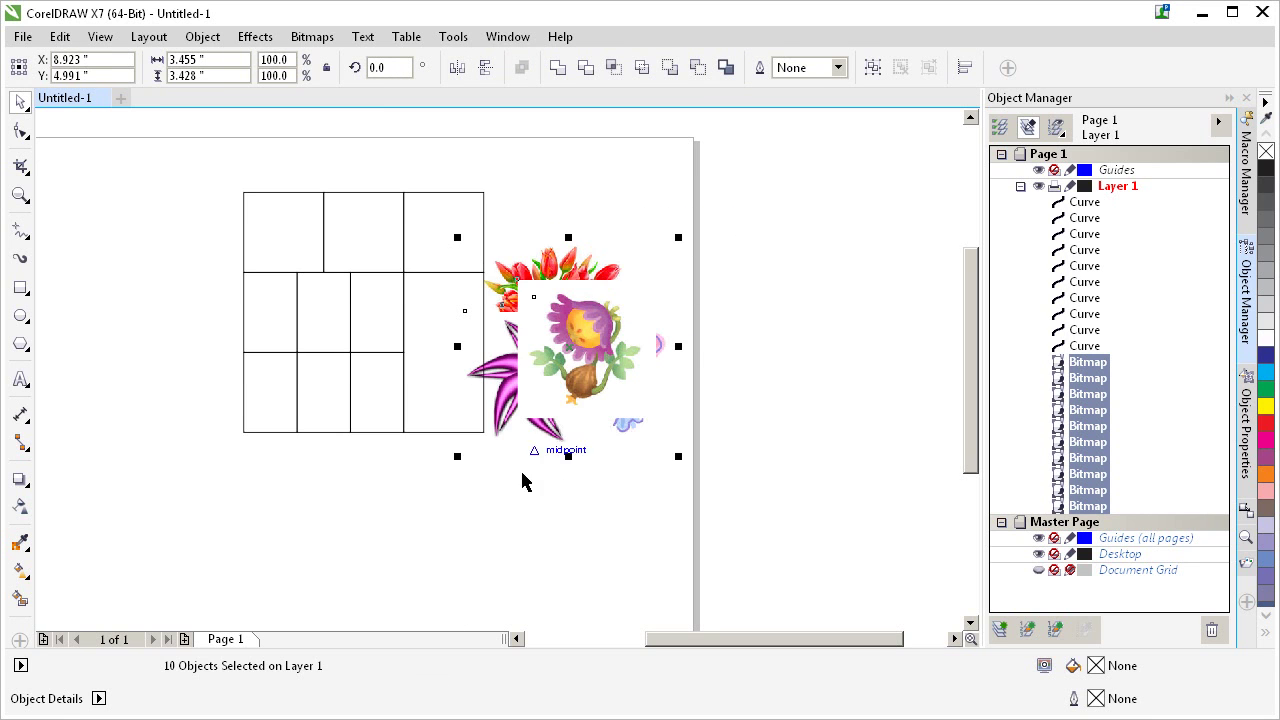
left_click_drag(564, 388, 633, 268)
left_click(582, 504)
scroll(591, 500, "down", 1)
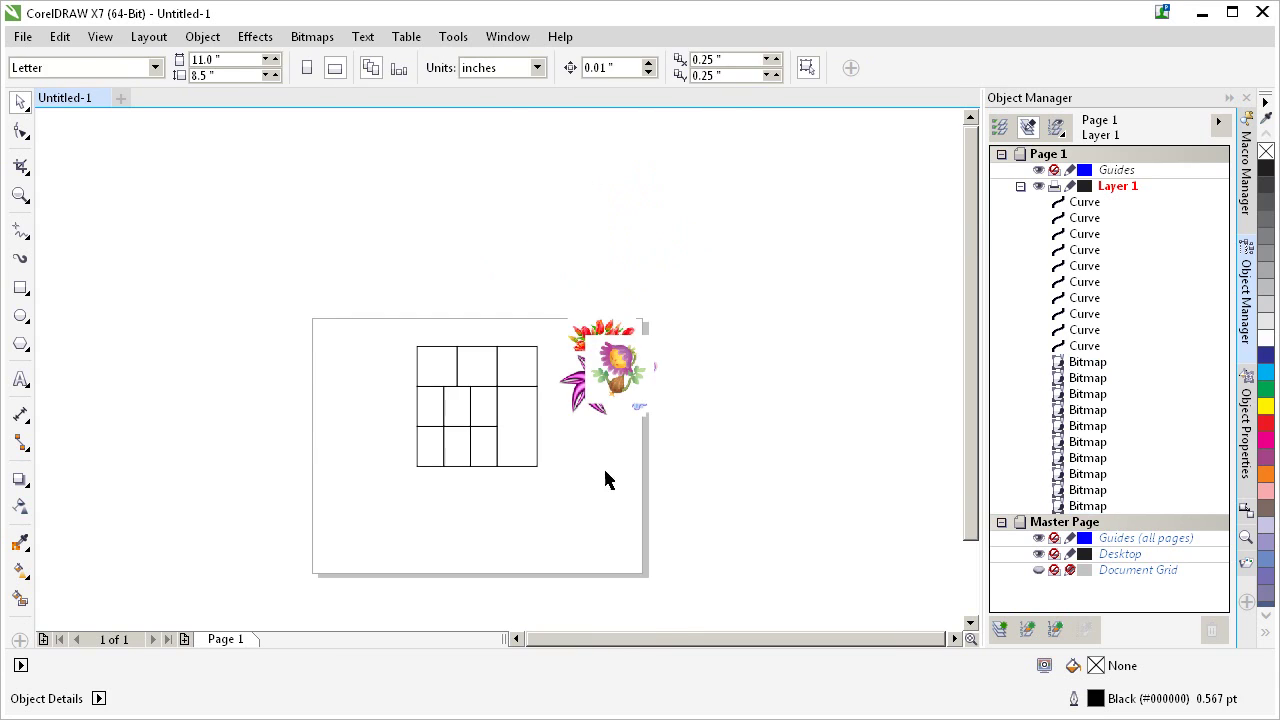
- Move the purple flower above and the pinwheel below the pile, and distribute all ten bitmaps evenly in a vertical column
left_click_drag(627, 361, 627, 176)
left_click_drag(606, 410, 619, 602)
left_click_drag(720, 137, 571, 580)
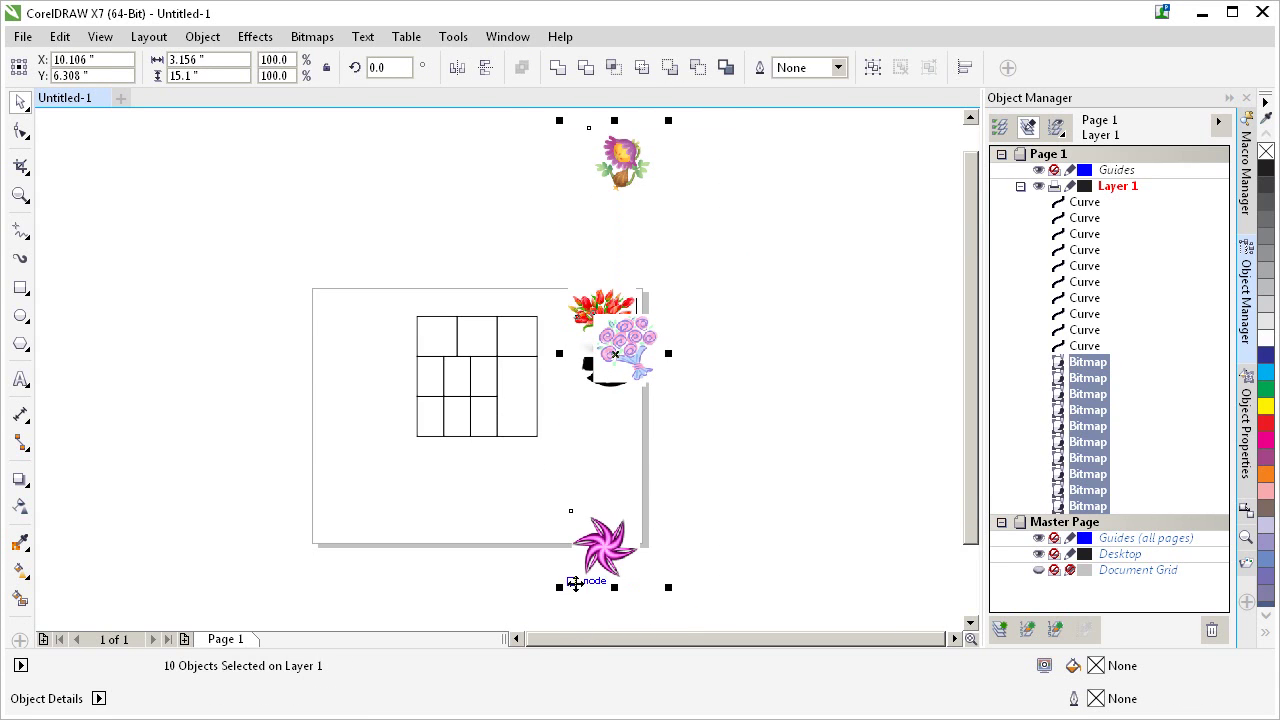
key("shift+c")
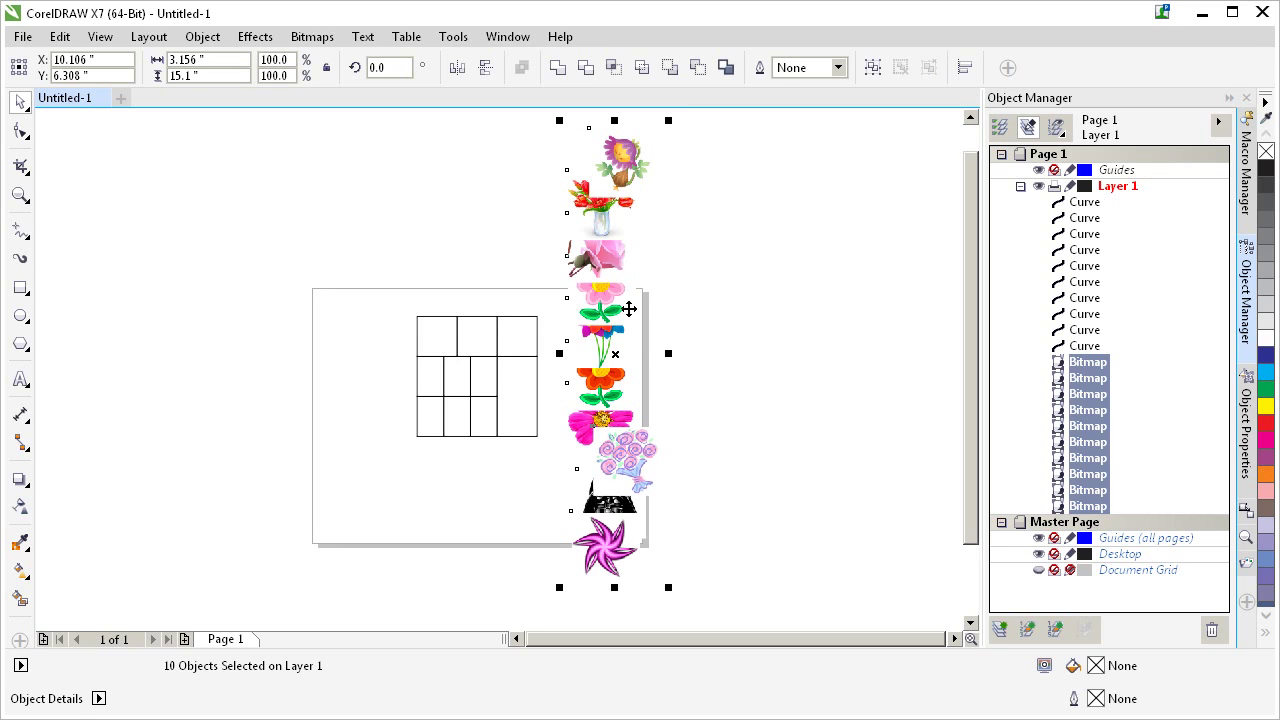
- Move the lower five bitmaps into a second column on the right, and lower the pinwheel and the multicolored flower to the column ends
left_click_drag(733, 311, 562, 608)
left_click_drag(577, 519, 692, 519)
left_click(673, 457)
left_click_drag(604, 350, 605, 527)
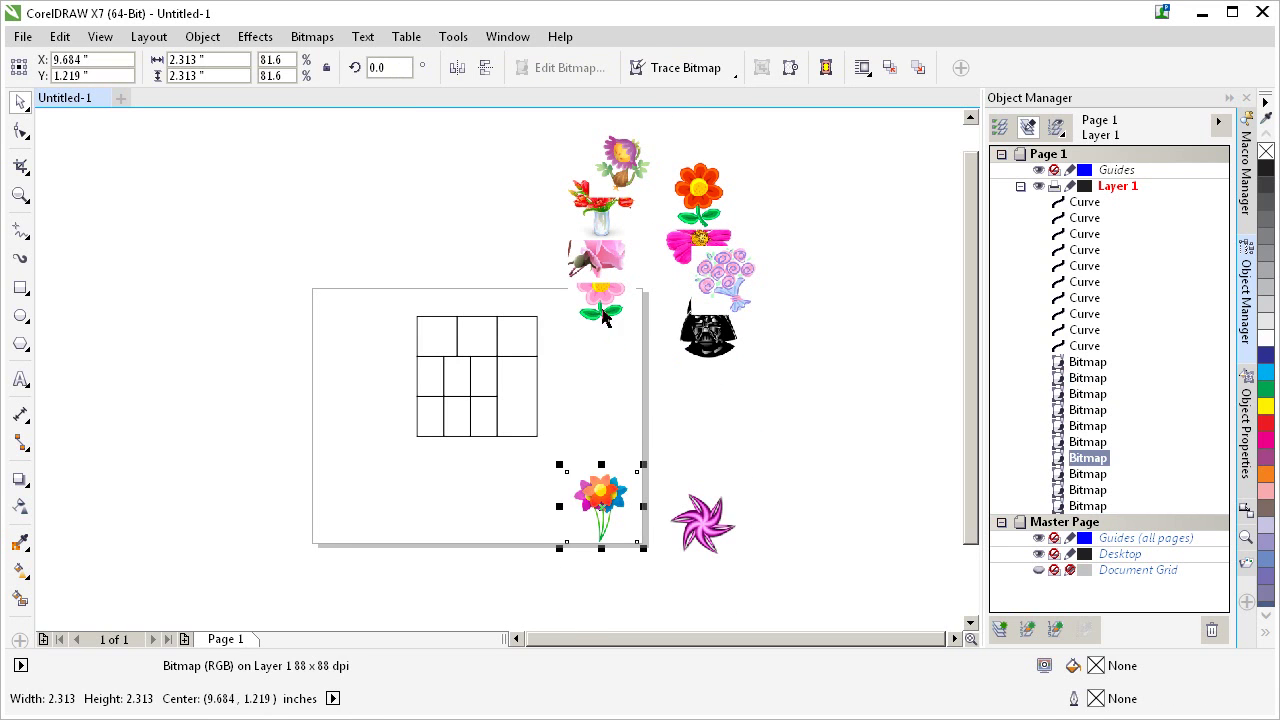
- Distribute the five bitmaps of the left column evenly in the vertical direction
mouse_move(559, 148)
left_mouse_down()
mouse_move(608, 268)
mouse_move(617, 547)
mouse_move(660, 550)
left_mouse_up()
key("shift+s")
key("shift+a")
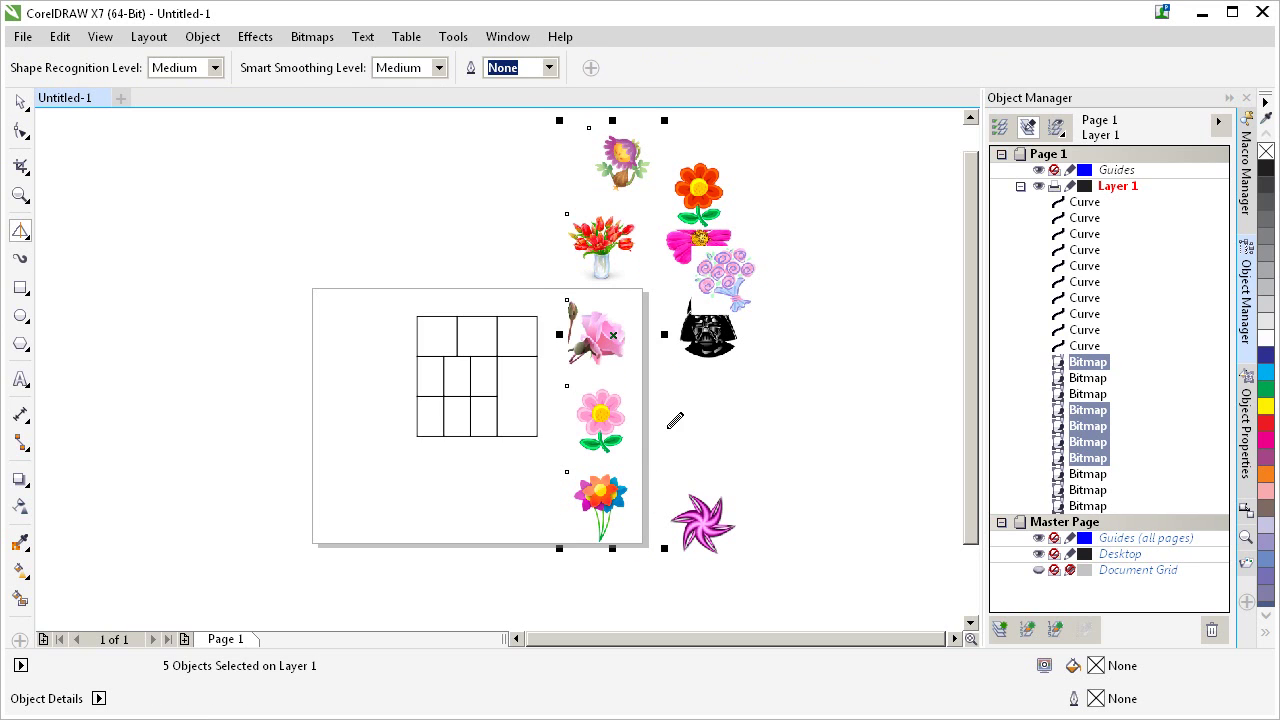
key("space")
- Distribute the five bitmaps of the right column evenly in the vertical direction
left_click_drag(793, 150, 679, 566)
key("Tab")
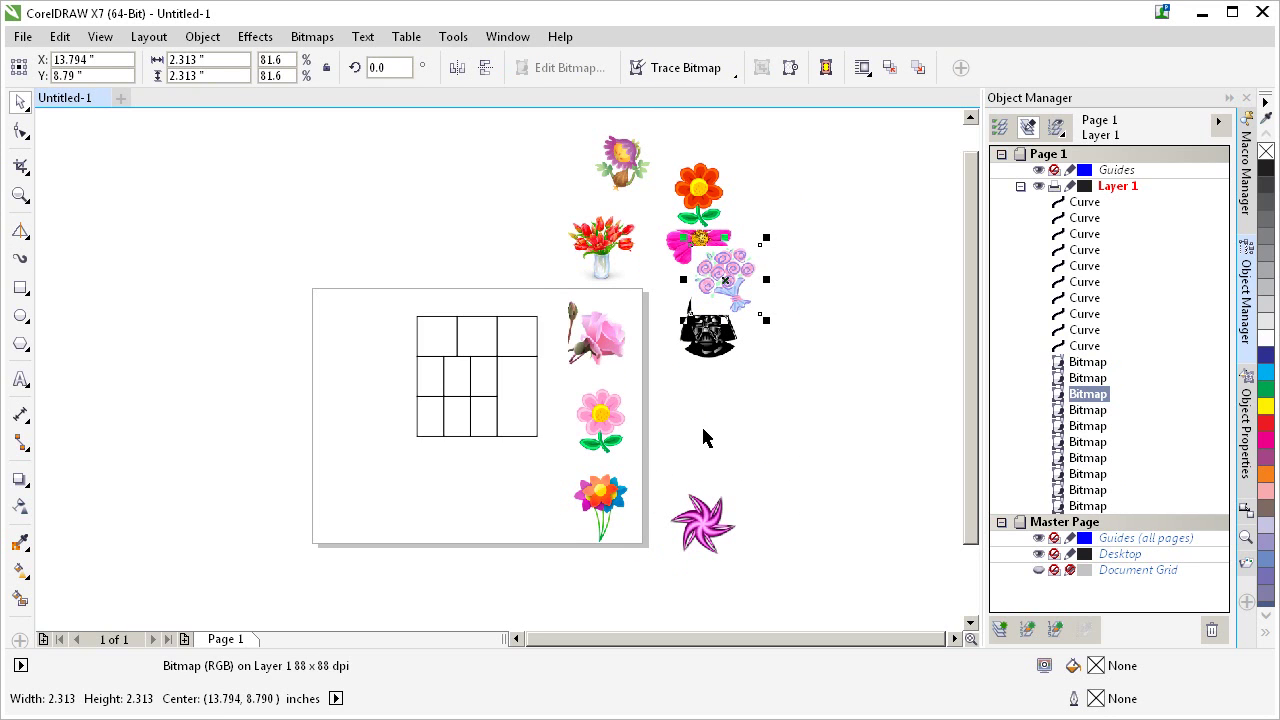
left_click(792, 170)
left_click_drag(800, 146, 807, 101)
scroll(769, 242, "down", 1)
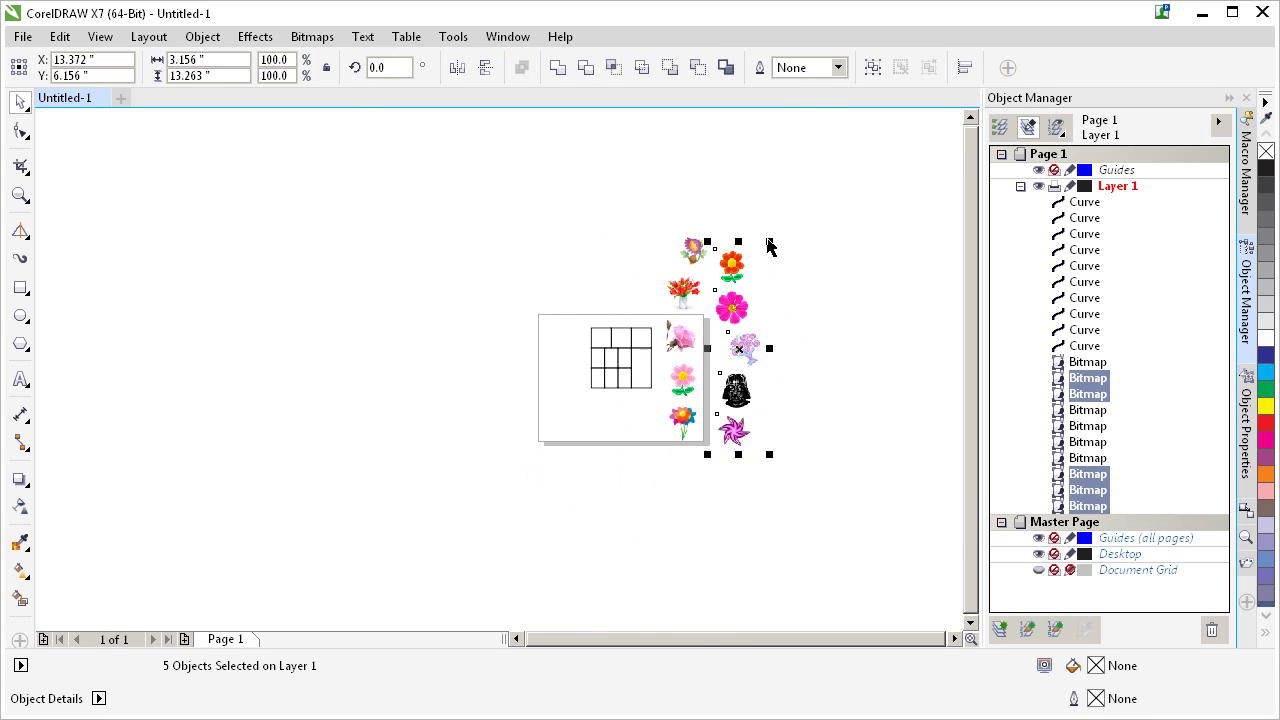
key("F4")
left_click(766, 265)
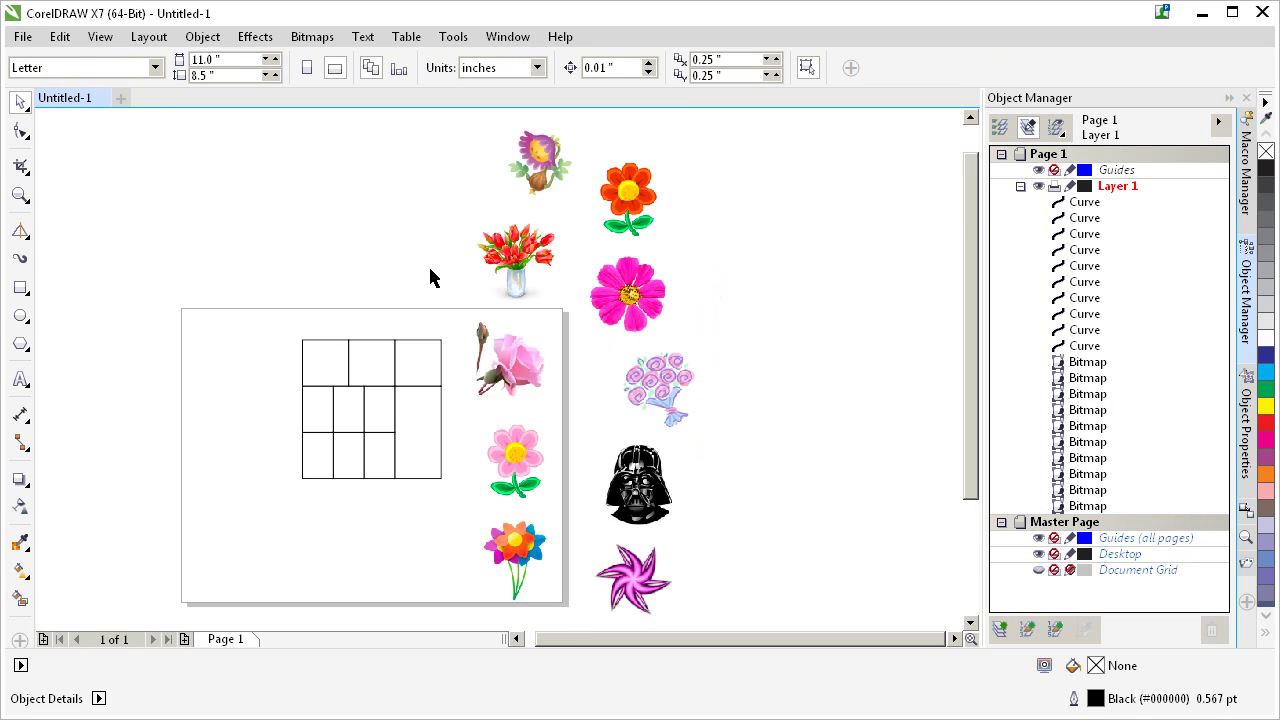
- Move the purple flower bitmap above the grid and PowerClip it inside the grid's upper-left square
left_click_drag(533, 175, 332, 293)
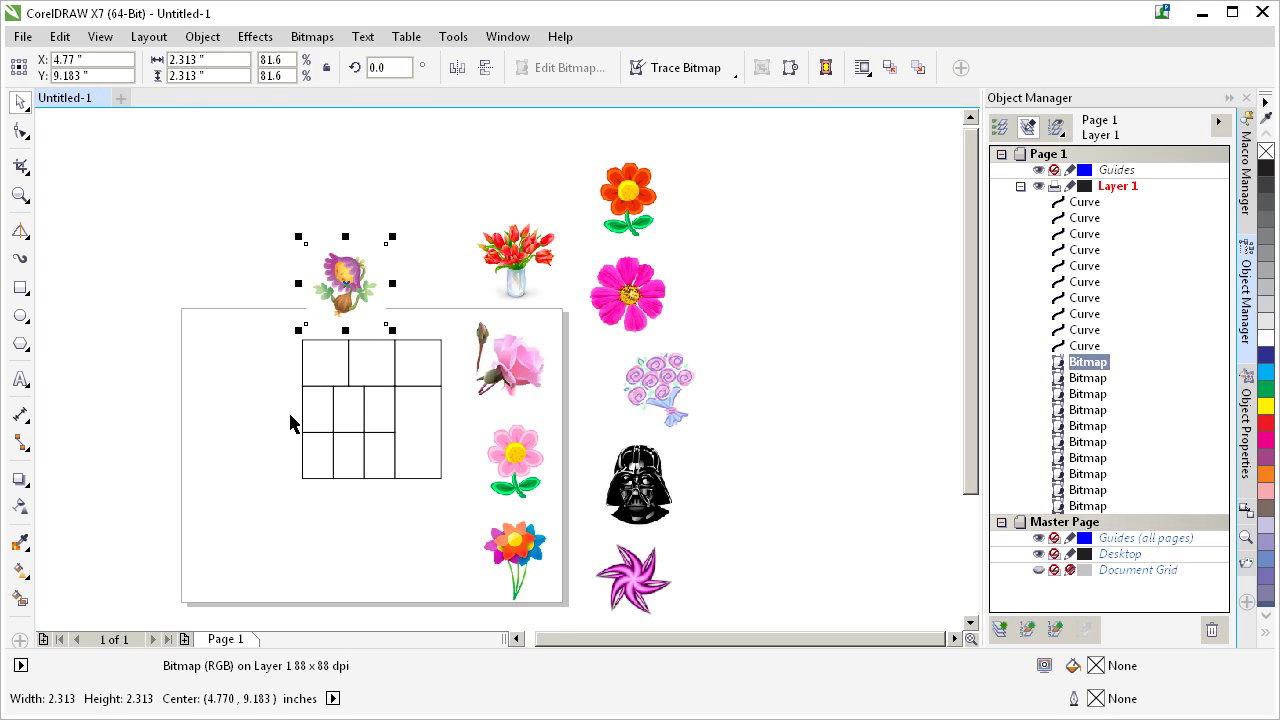
scroll(292, 404, "up", 1)
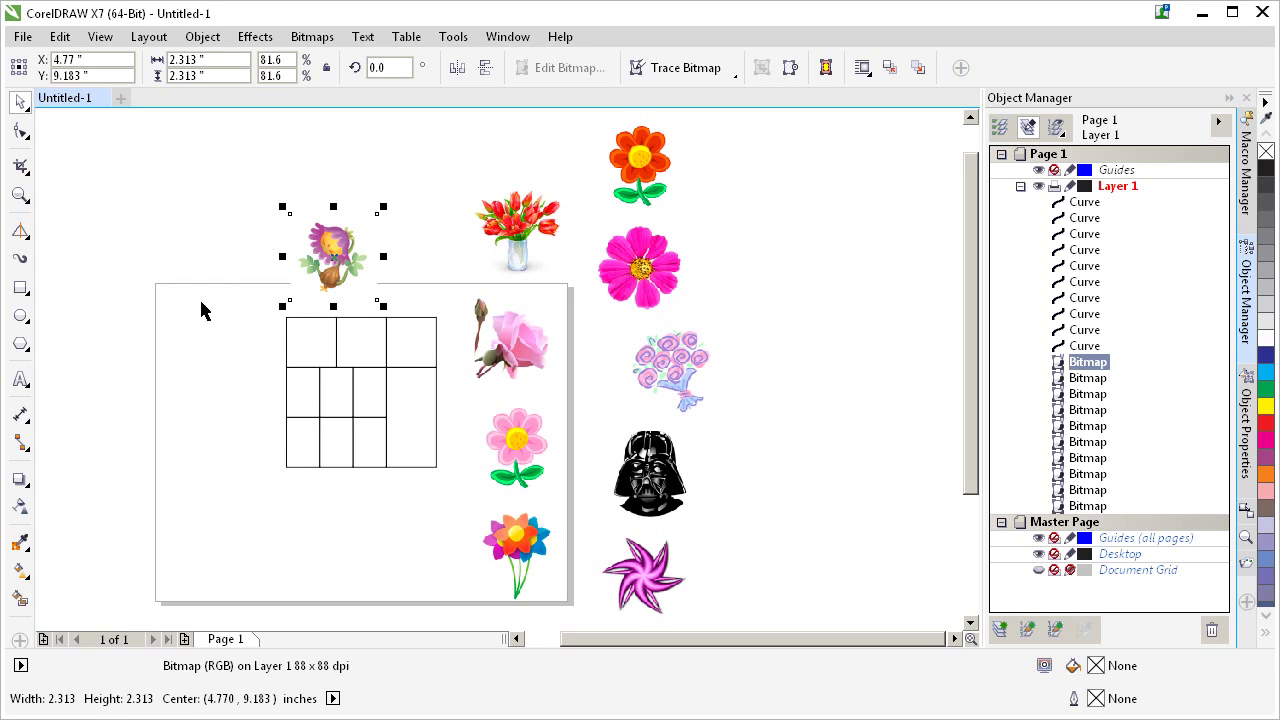
left_click(203, 40)
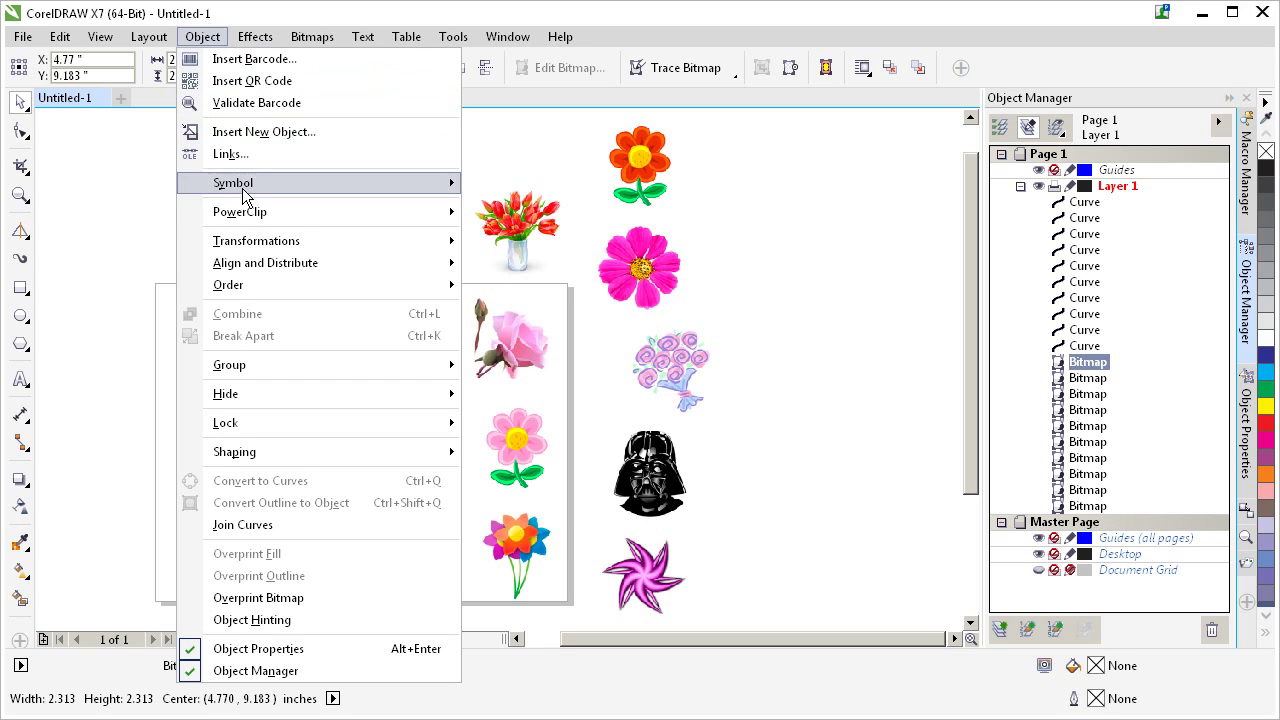
mouse_move(251, 211)
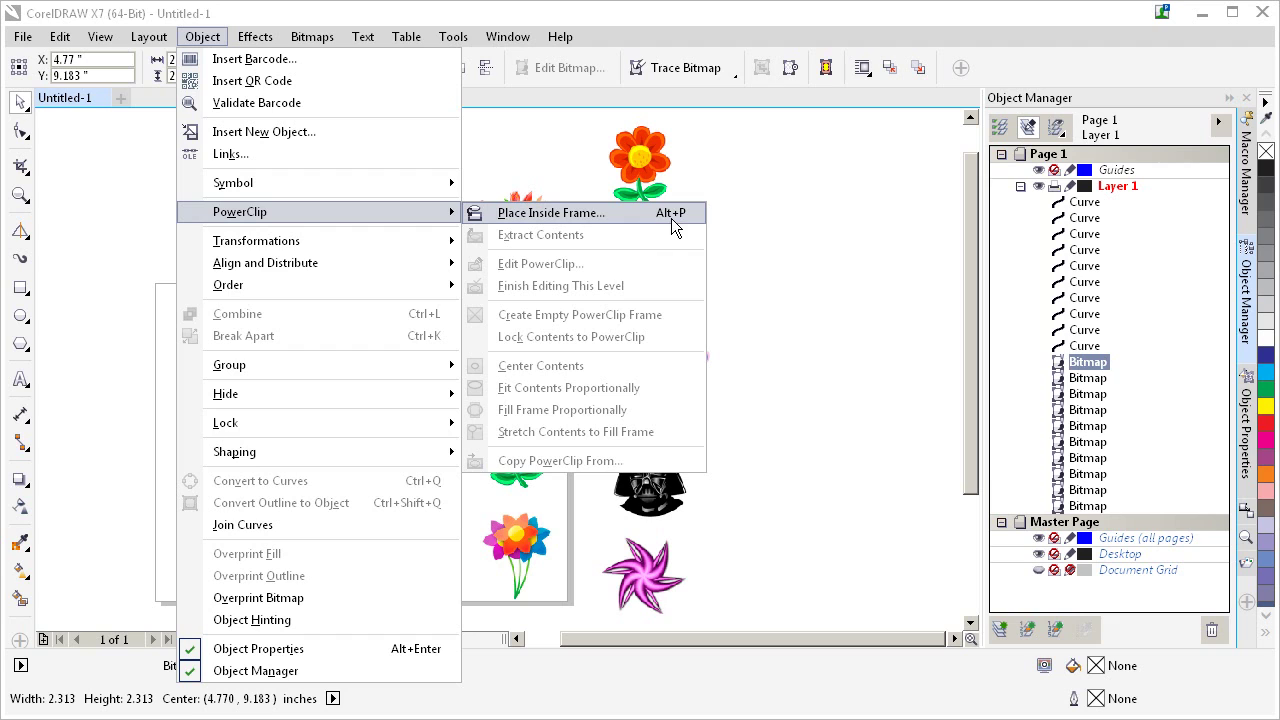
left_click(493, 214)
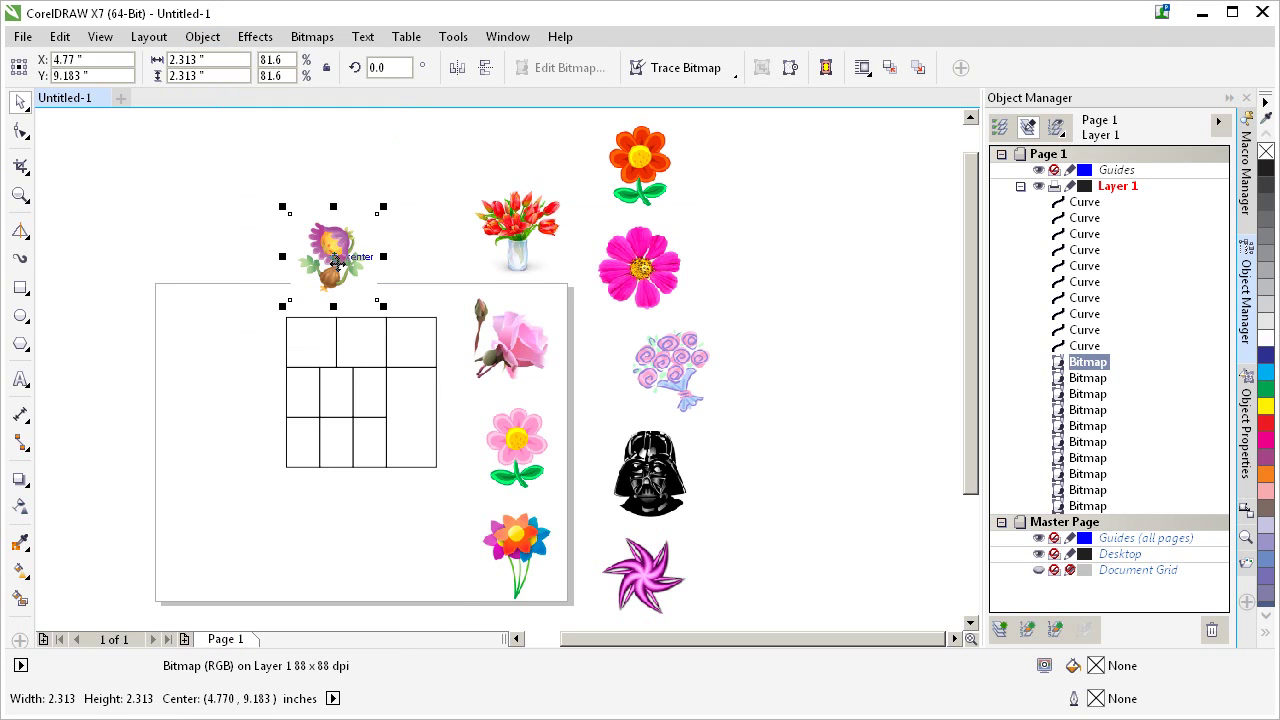
left_click(295, 343)
key("F10")
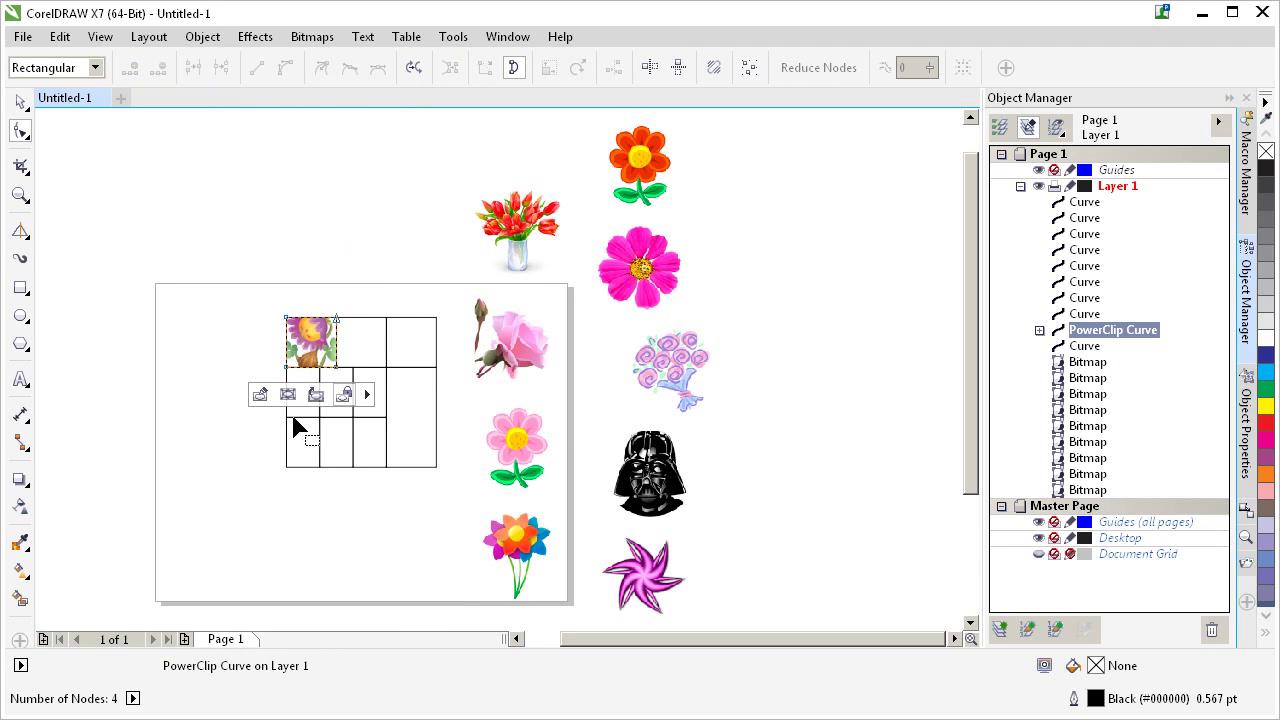
- PowerClip the tulip vase bitmap into the grid's top-middle square and the orange flower into the middle row's first frame
left_click(519, 220)
key("ctrl+1")
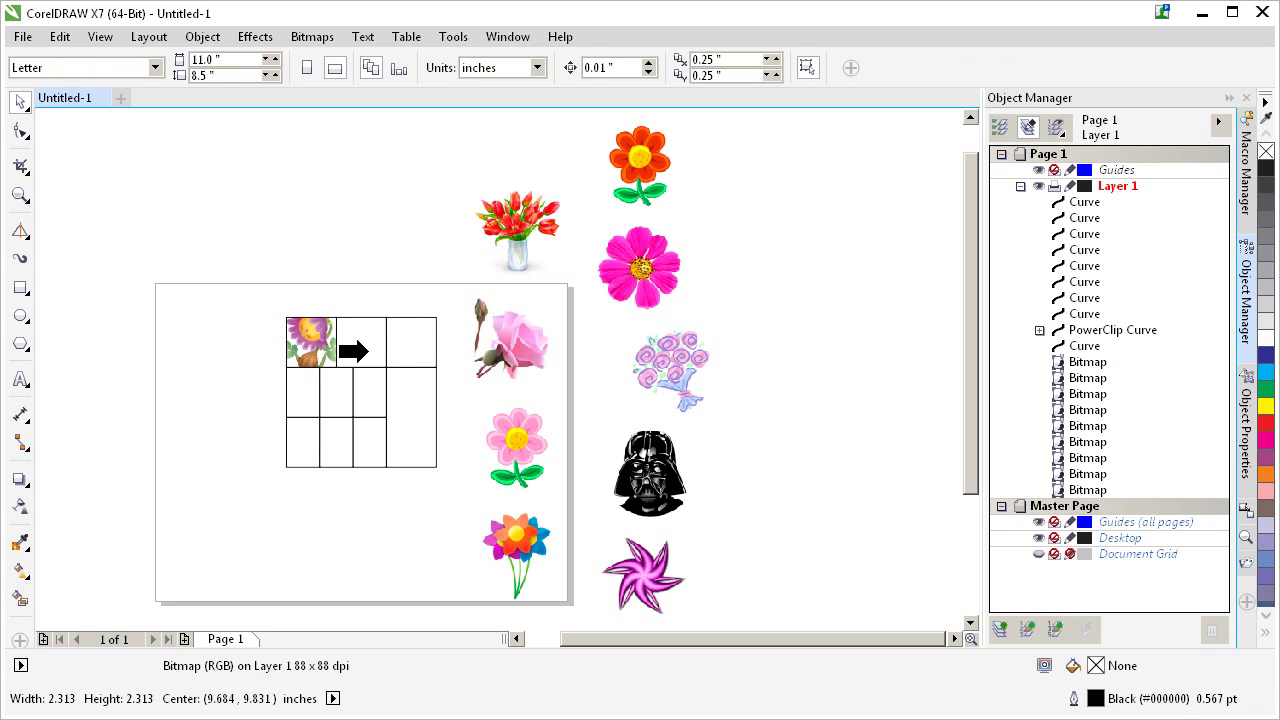
left_click(366, 350)
left_click(640, 160)
key("ctrl+1")
left_click(305, 394)
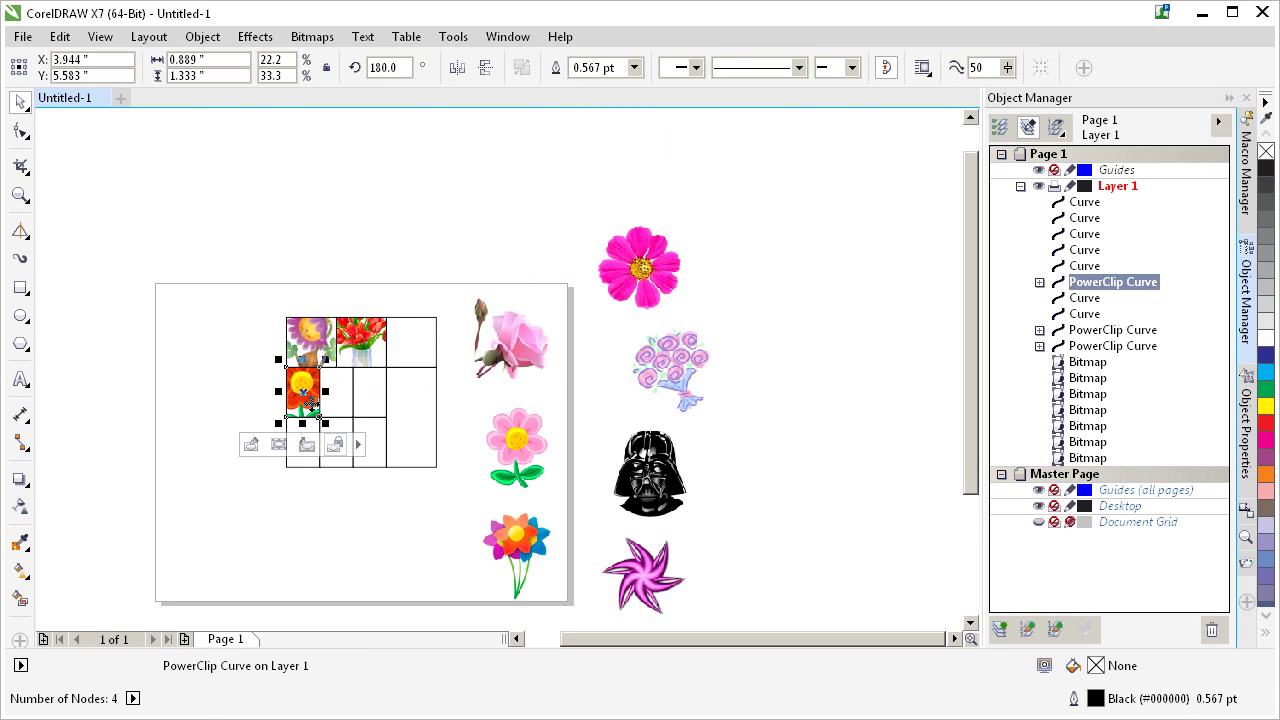
- PowerClip the pink rose into the middle row's second frame and the magenta flower into the grid's upper-right square
left_click(508, 338)
key("ctrl+1")
left_click(334, 404)
left_click(625, 277)
key("ctrl+1")
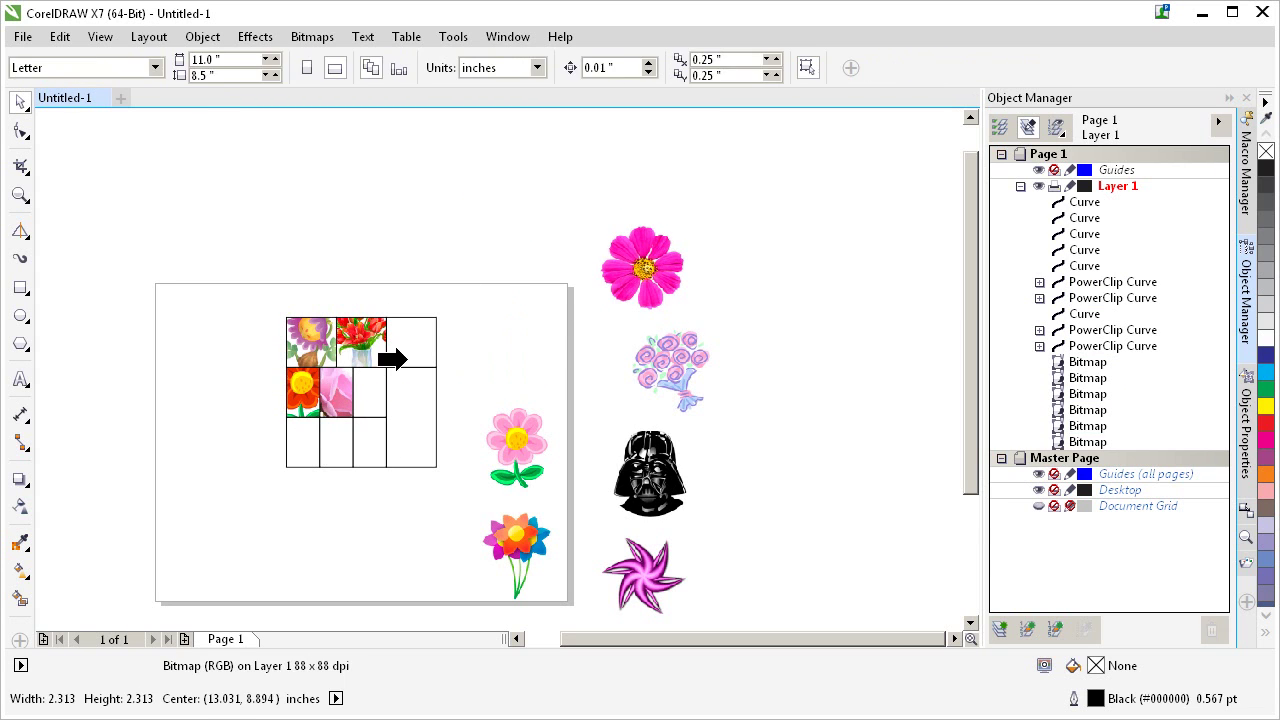
left_click(405, 356)
- PowerClip the rose bouquet into the middle row's third frame and the pink flower into the bottom row's first frame
left_click(655, 358)
key("ctrl+1")
left_click(372, 396)
left_click(514, 442)
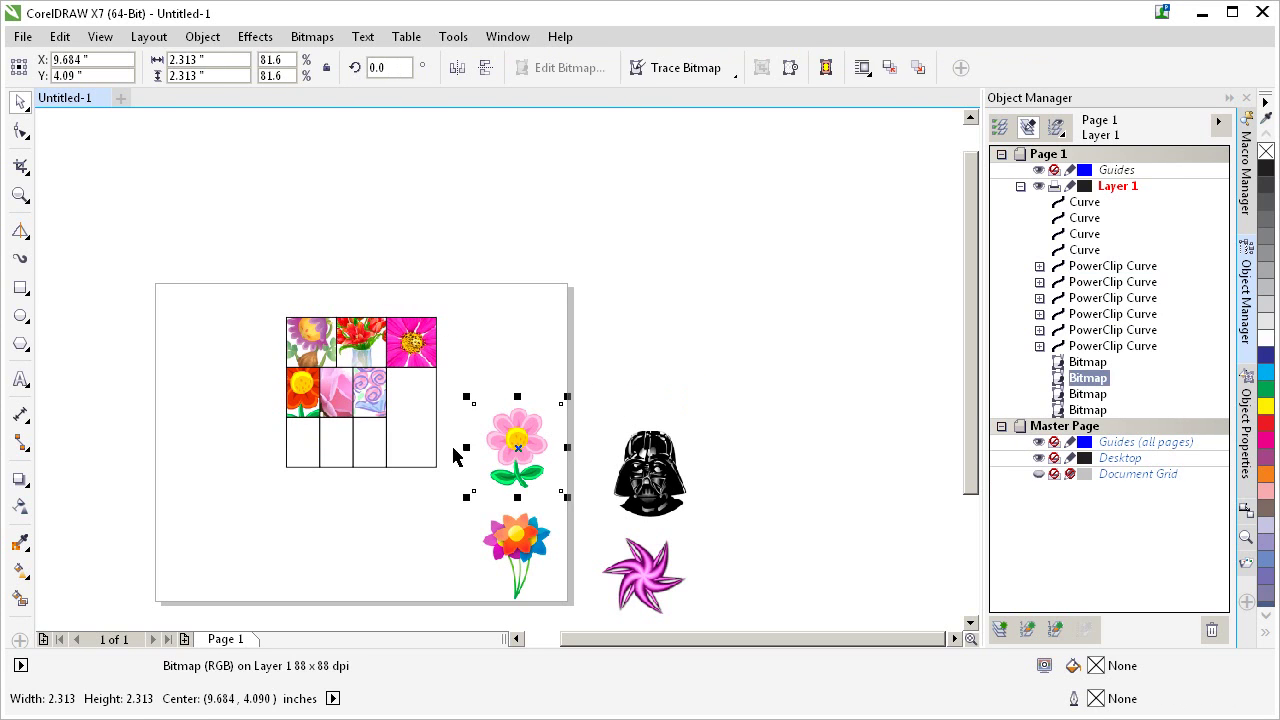
key("ctrl+1")
left_click(306, 441)
- PowerClip the multicolored flower and the pinwheel into the remaining bottom-row frames, and the Darth Vader bitmap into the tall frame
left_click_drag(516, 545, 330, 450)
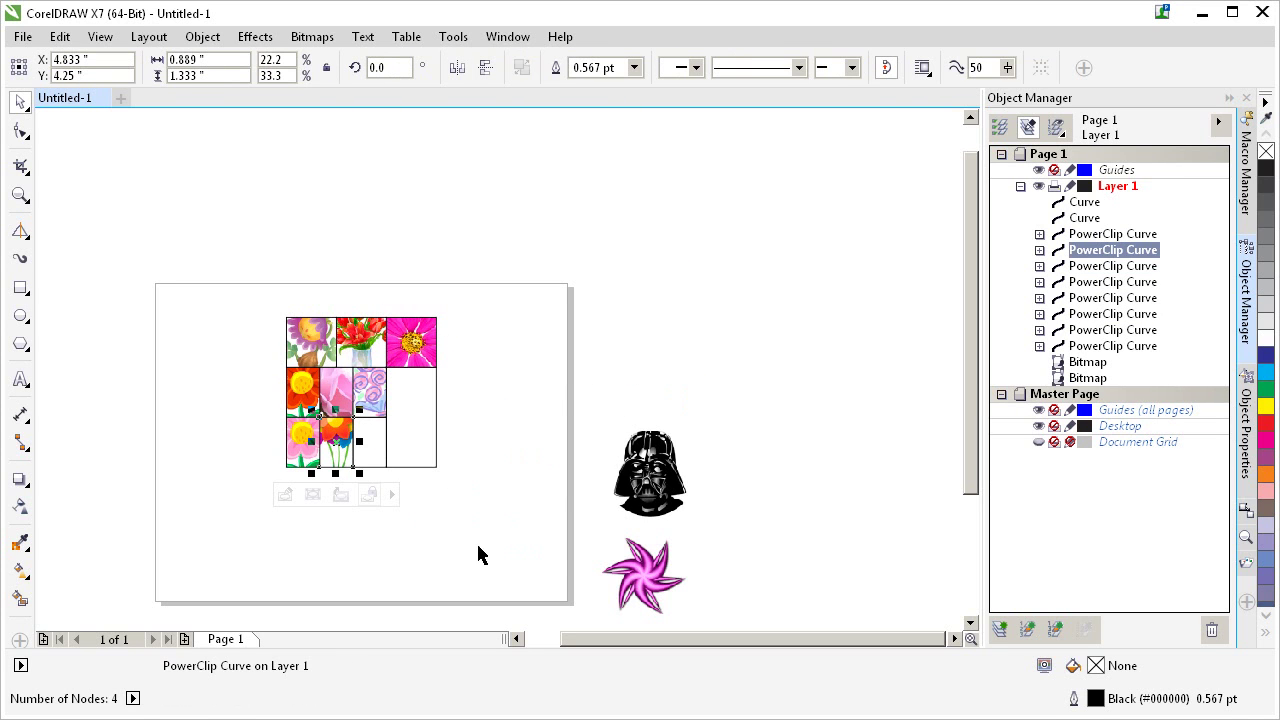
left_click_drag(603, 578, 365, 443)
left_click_drag(650, 470, 405, 420)
left_click(432, 524)
key("F4")
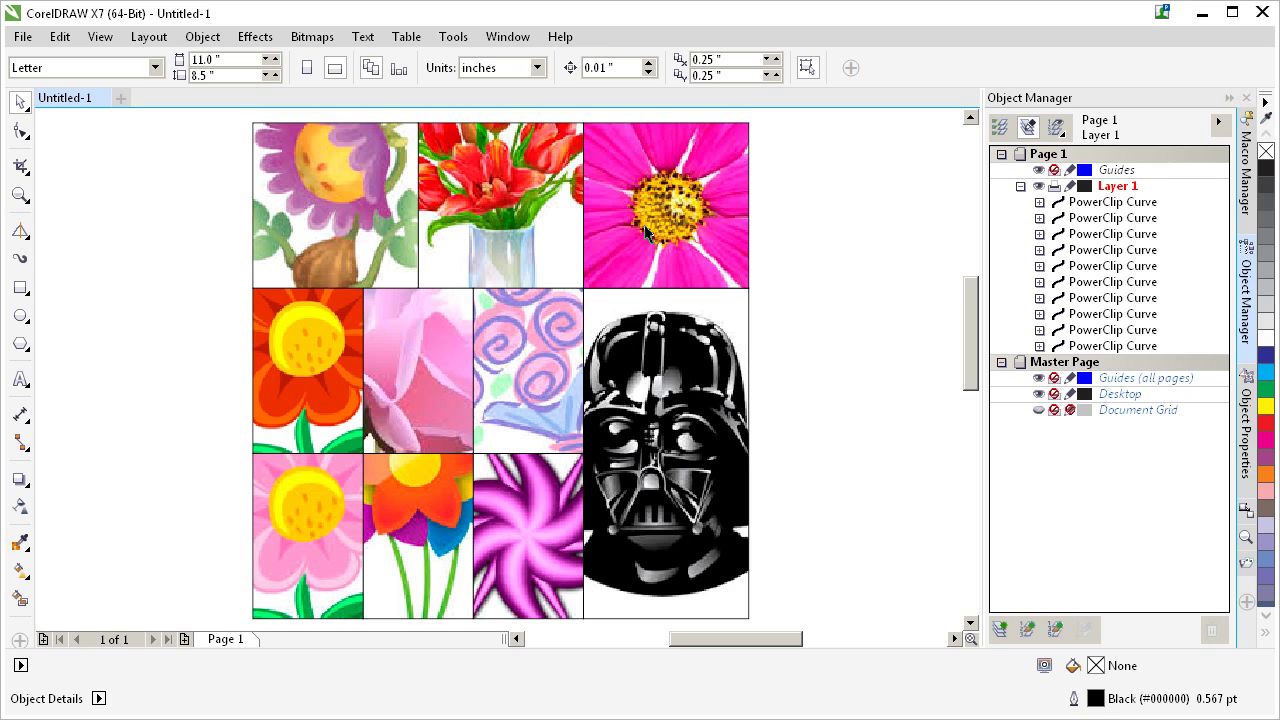
- Edit the tulip frame's PowerClip contents, scaling the bitmap down to about 1.83 inches and moving it up slightly
double_click(523, 212)
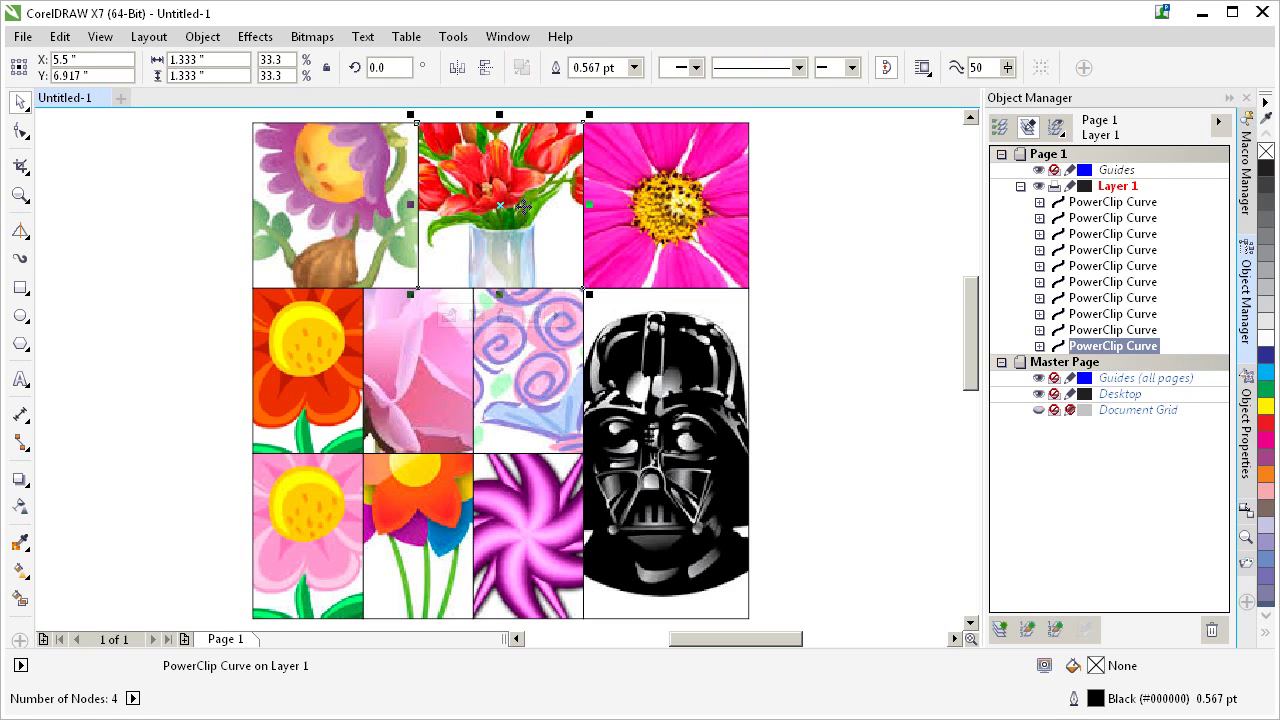
left_click_drag(524, 212, 525, 315)
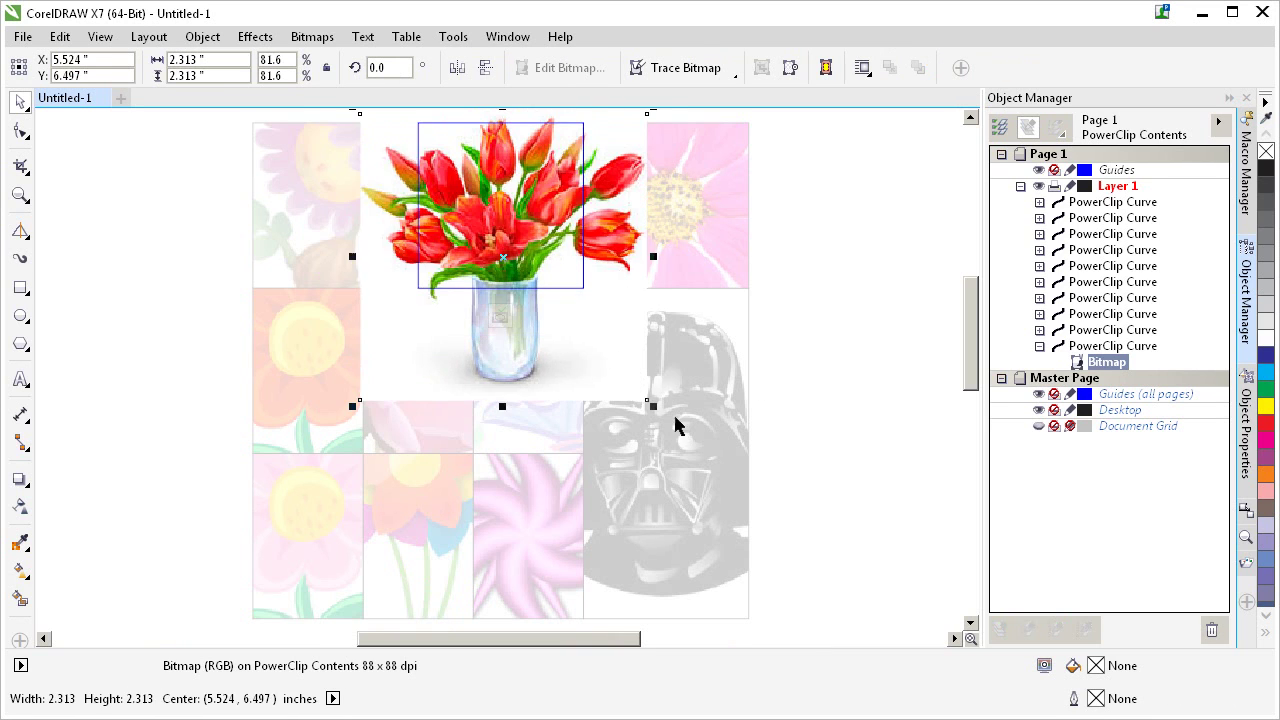
key("Escape")
left_click(645, 405)
mouse_move(651, 397)
left_mouse_down()
mouse_move(623, 385)
mouse_move(633, 400)
left_mouse_up()
key("ctrl+z")
left_click(648, 404)
left_click(646, 402)
left_click_drag(648, 405, 623, 377)
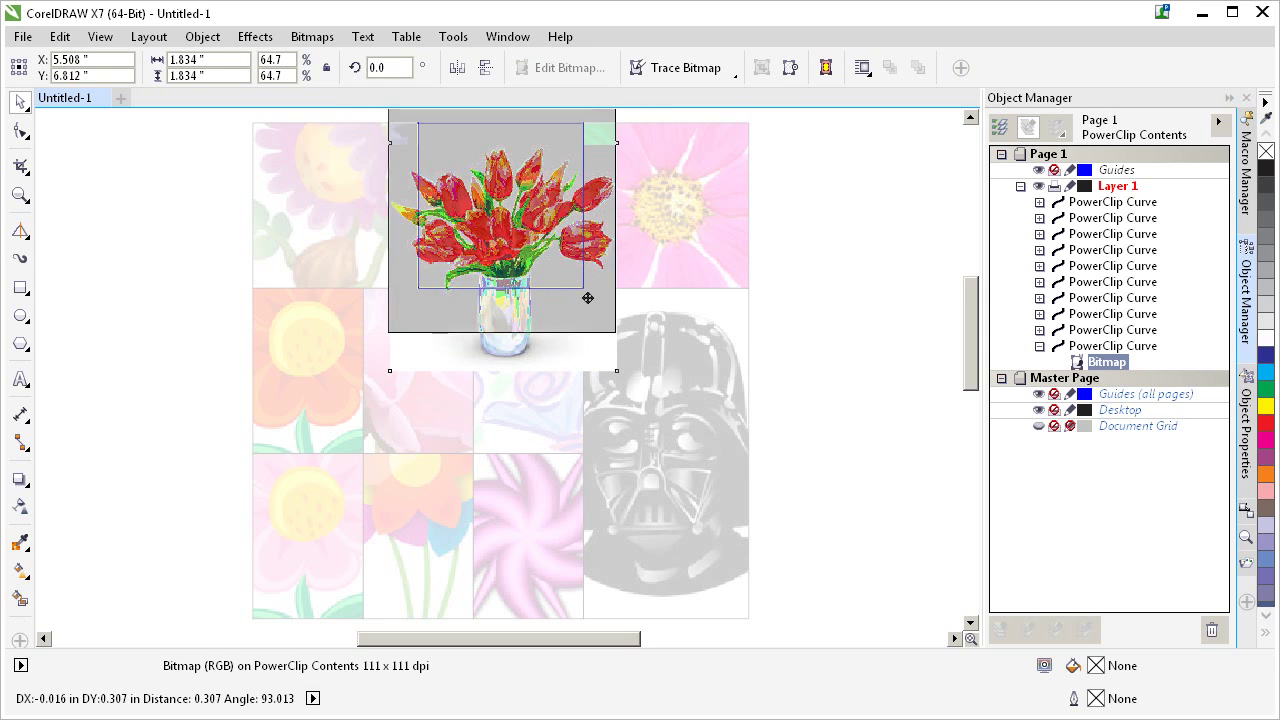
left_click_drag(587, 297, 587, 298)
left_click(818, 308, "ctrl")
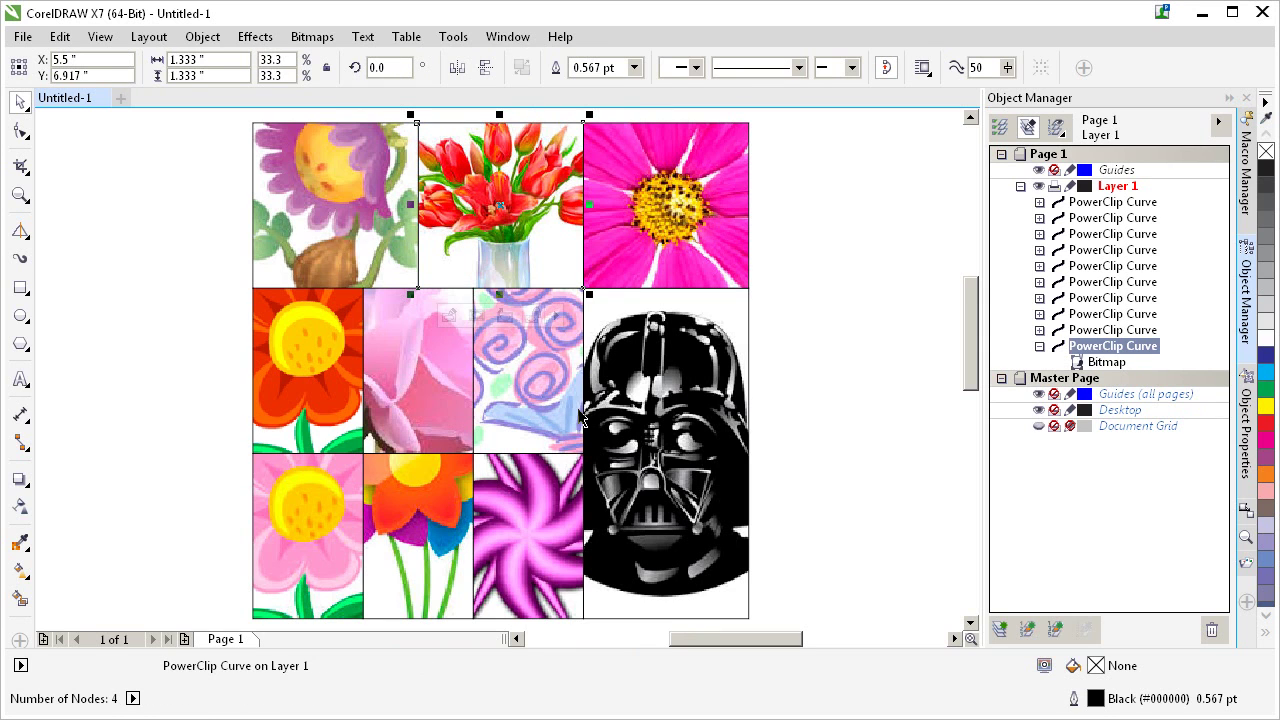
- Edit the magenta flower's PowerClip contents and scale the bitmap down so the whole flower fits its square frame
double_click(705, 240)
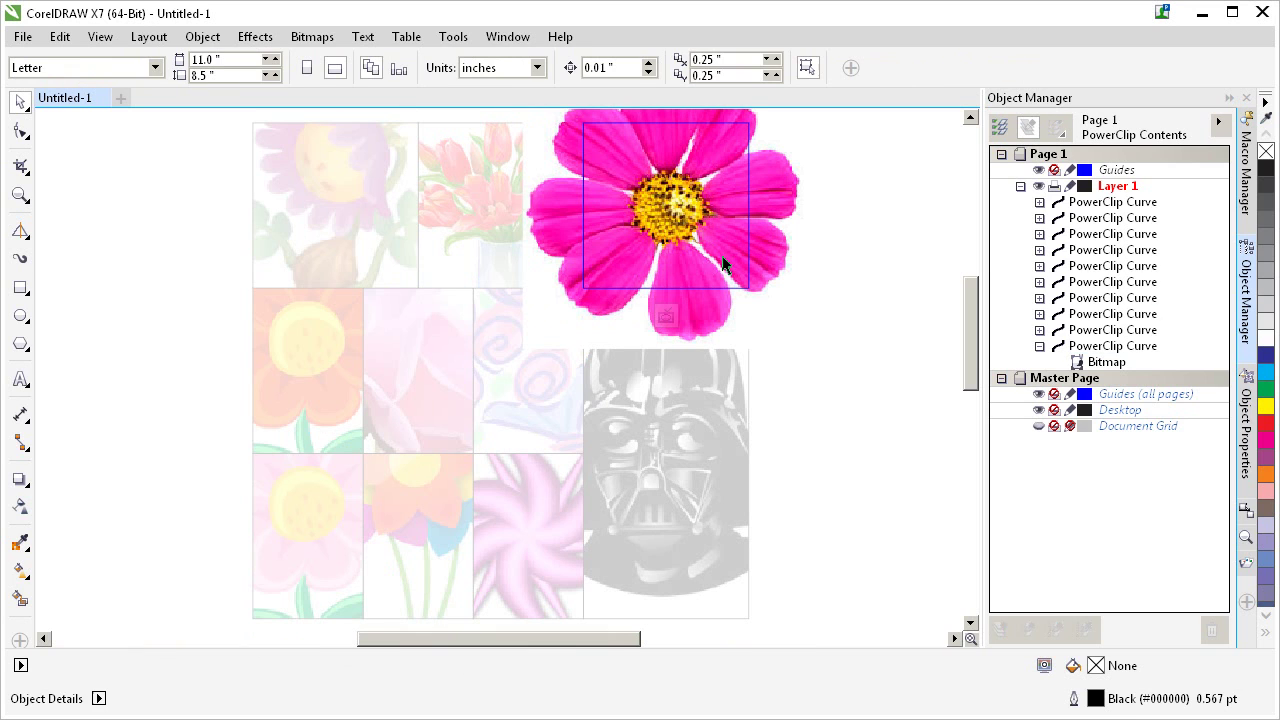
left_click(752, 314)
mouse_move(814, 354)
left_mouse_down()
mouse_move(769, 334)
mouse_move(828, 359)
left_mouse_up()
left_click(828, 359)
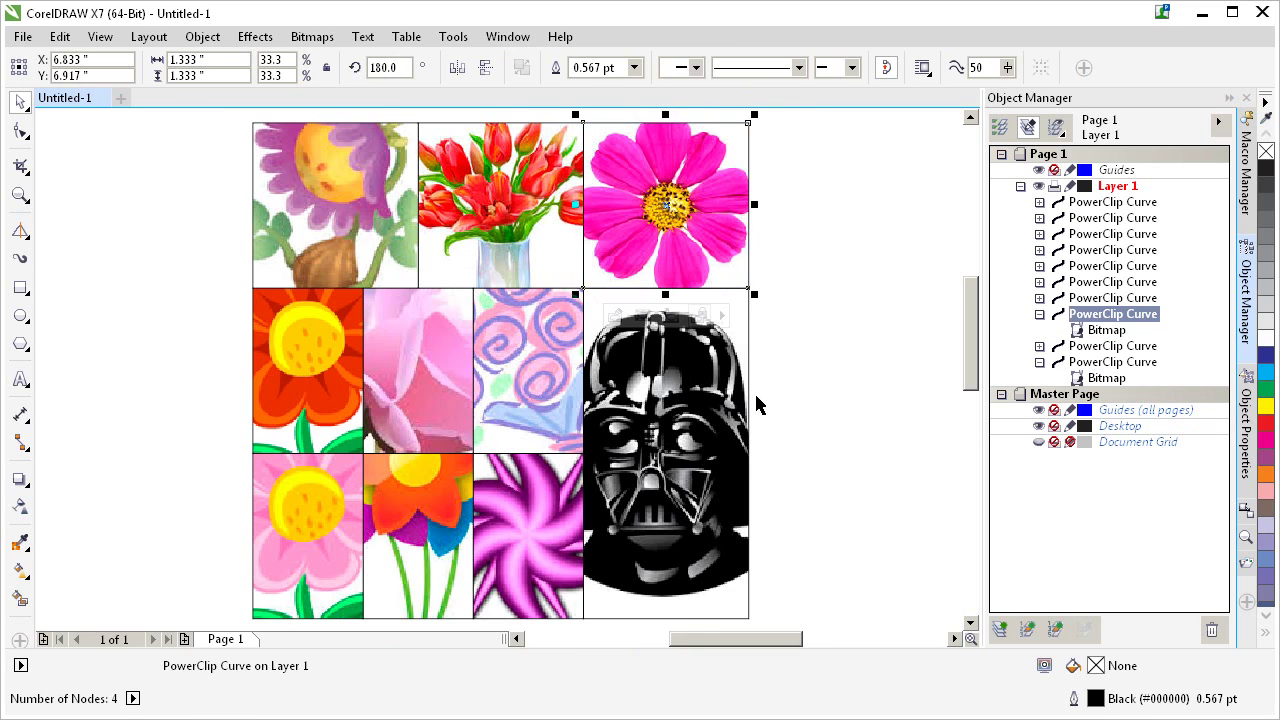
- Edit the orange flower's PowerClip contents and scale the bitmap down to show the petals and leaves within the frame
double_click(345, 388)
left_click_drag(458, 522, 426, 510)
left_click(105, 489)
- Edit the pink flower's PowerClip contents in the lower-left frame and scale the bitmap down to fit the frame better
left_click(275, 518)
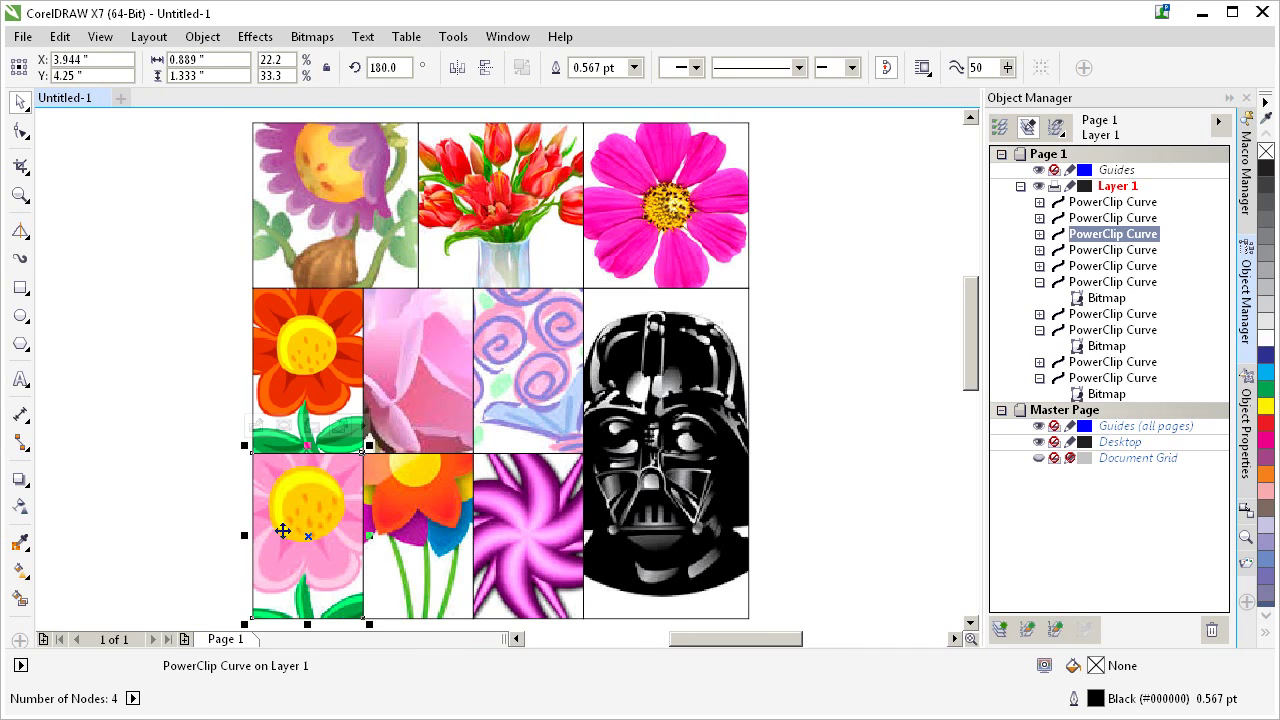
double_click(266, 531)
left_click_drag(158, 390, 203, 426)
left_click(160, 449)
left_click(829, 254)
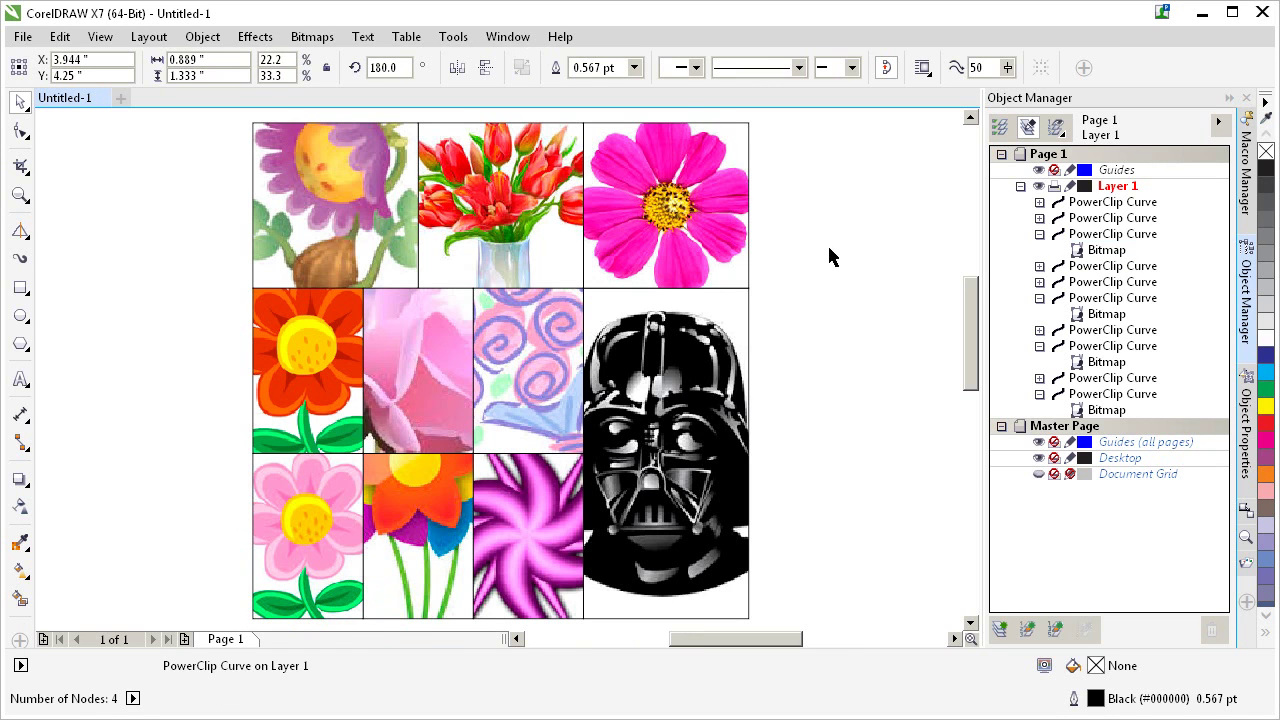
- Edit the multicolored flower's PowerClip contents and move the bitmap down so the orange bloom sits inside the frame
left_click(420, 526)
double_click(418, 548)
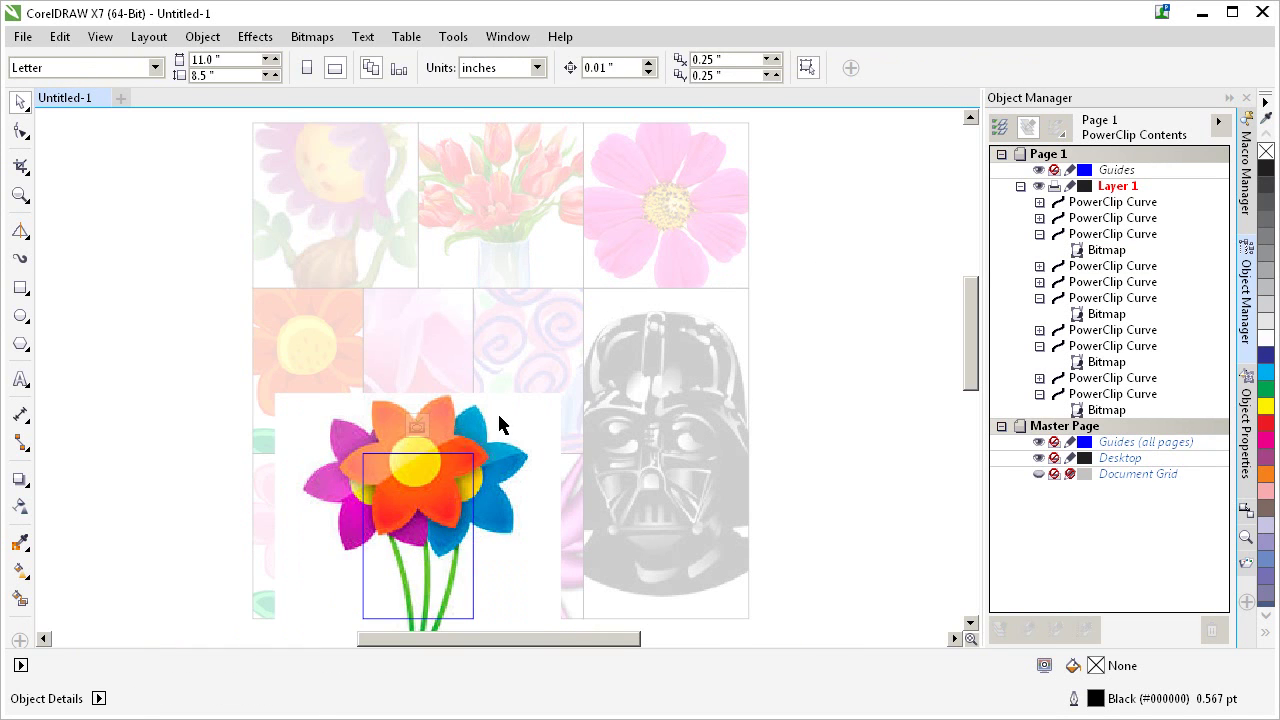
left_click_drag(499, 425, 499, 473)
left_click(820, 380, "ctrl")
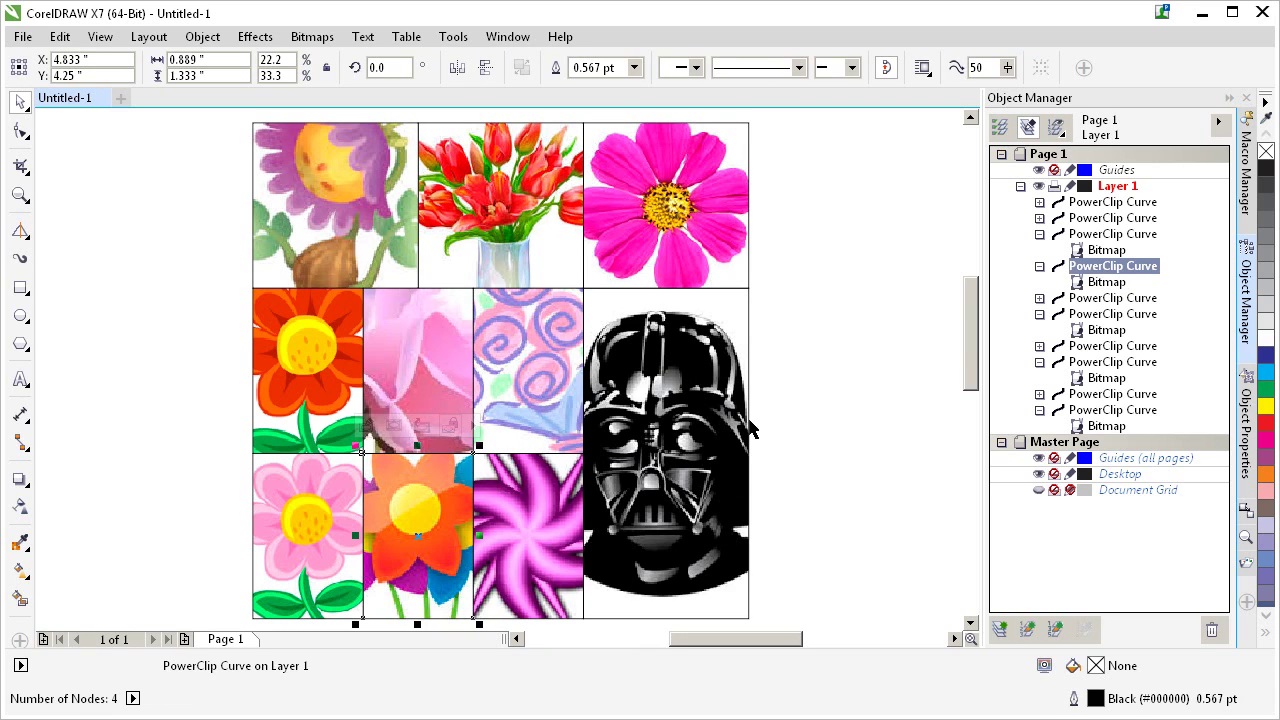
left_click(806, 337)
scroll(765, 312, "down", 2)
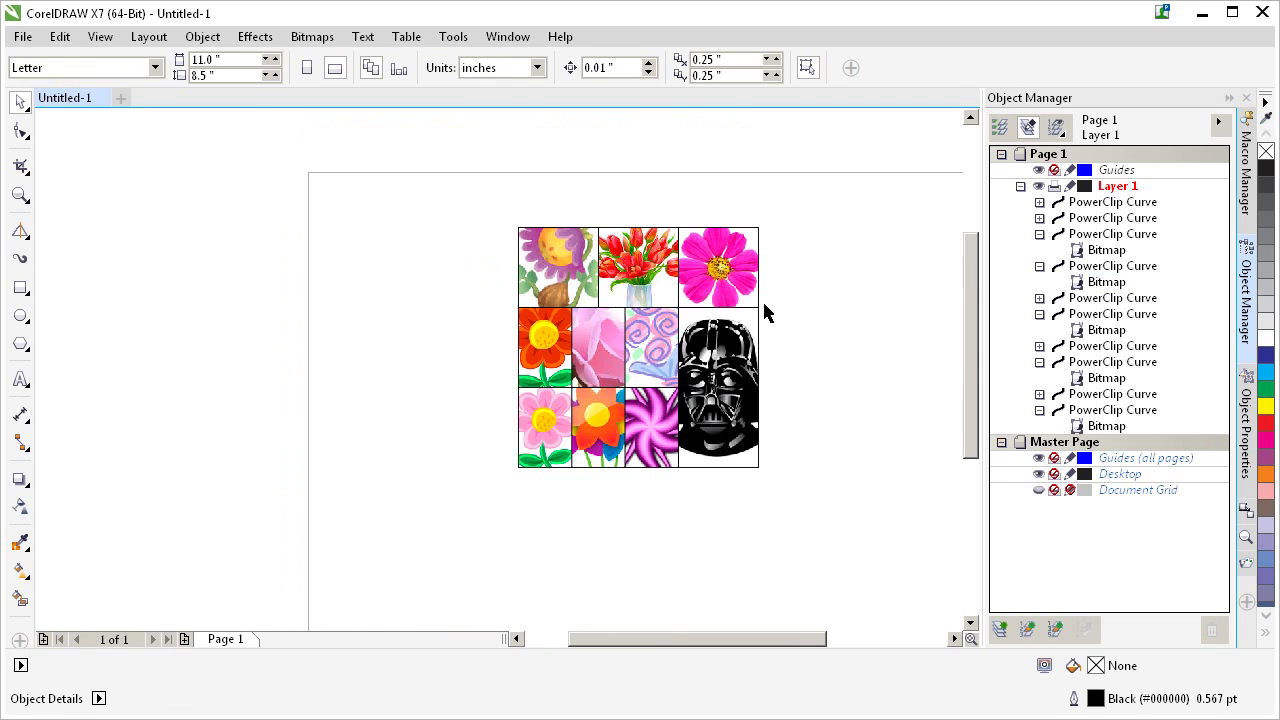
- Draw a rectangle about 7.7 by 7.4 inches around the collage, fill it orange (C0 M60 Y100 K0) and send it to the back
key("ctrl+a")
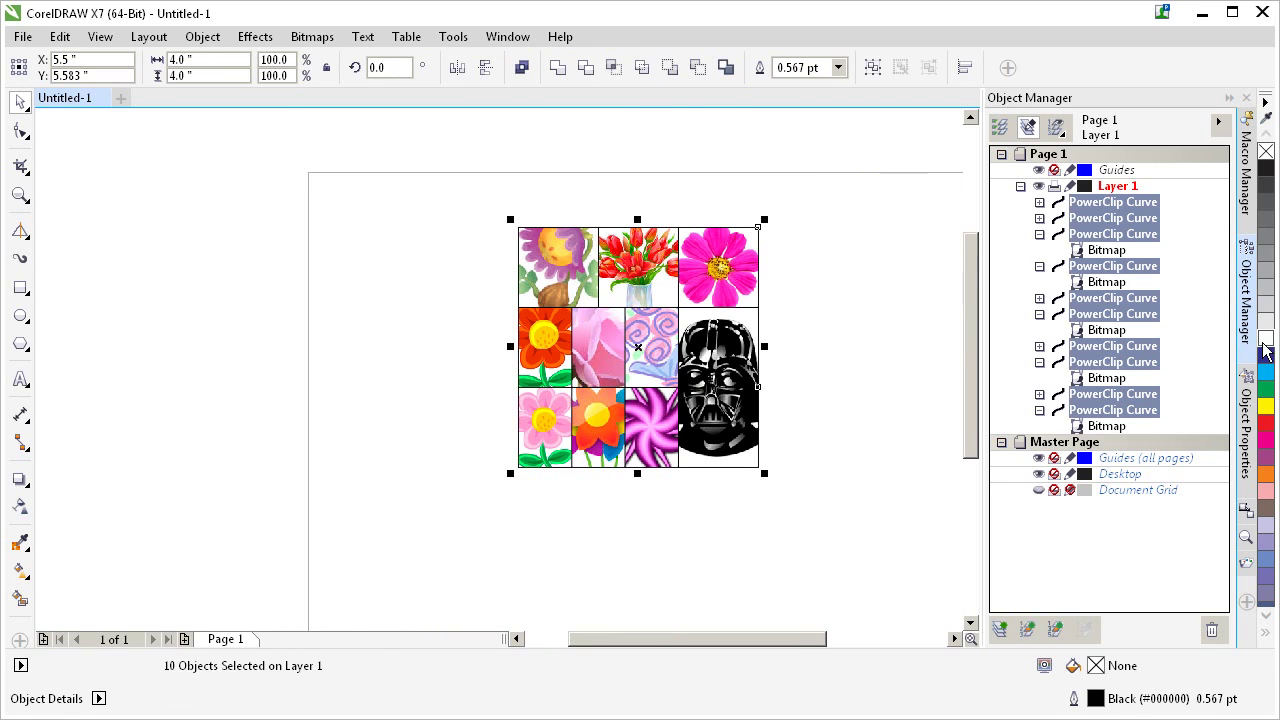
left_click(212, 260)
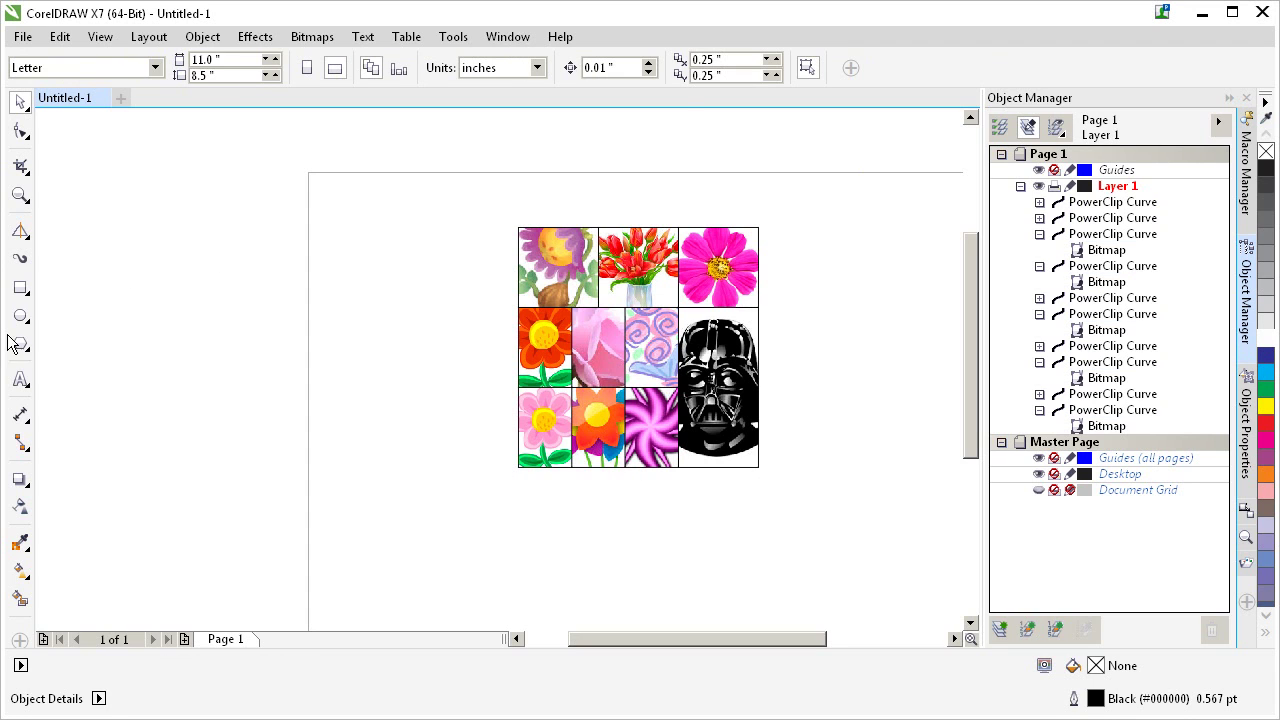
left_click(20, 287)
mouse_move(409, 160)
left_mouse_down()
mouse_move(598, 396)
mouse_move(872, 605)
left_mouse_up()
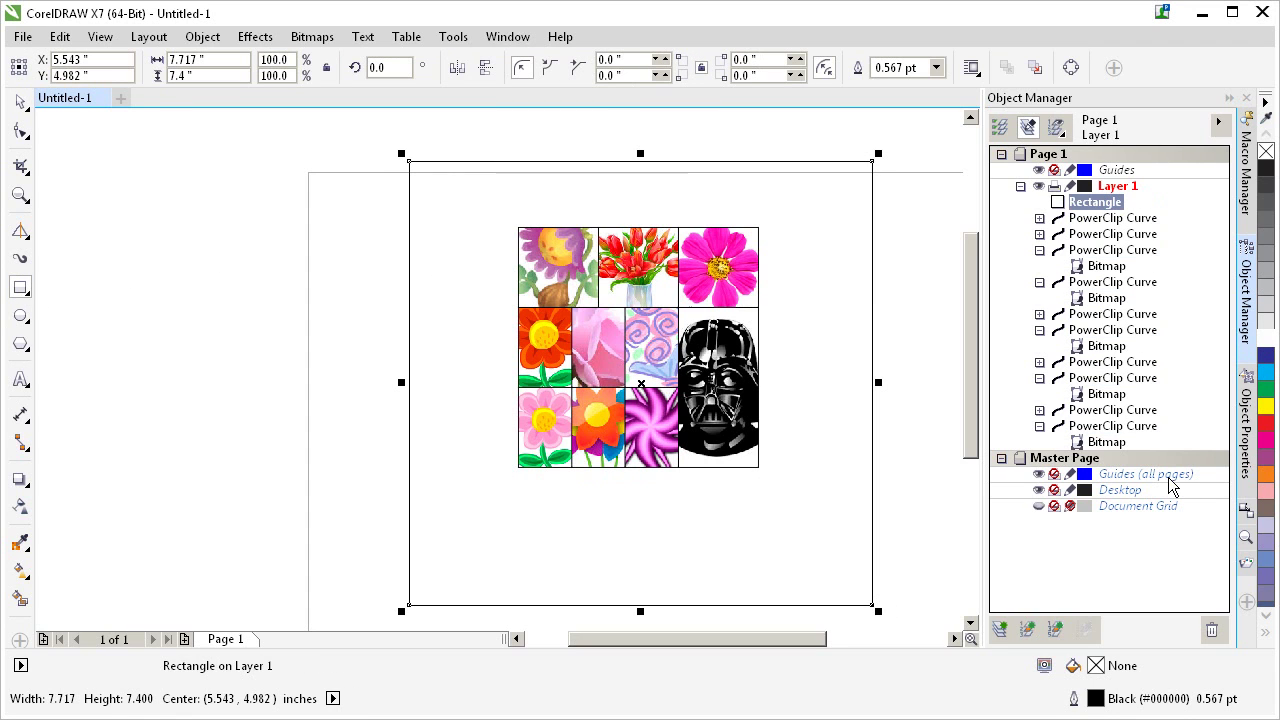
left_click(1266, 486)
key("shift+Page_Down")
key("space")
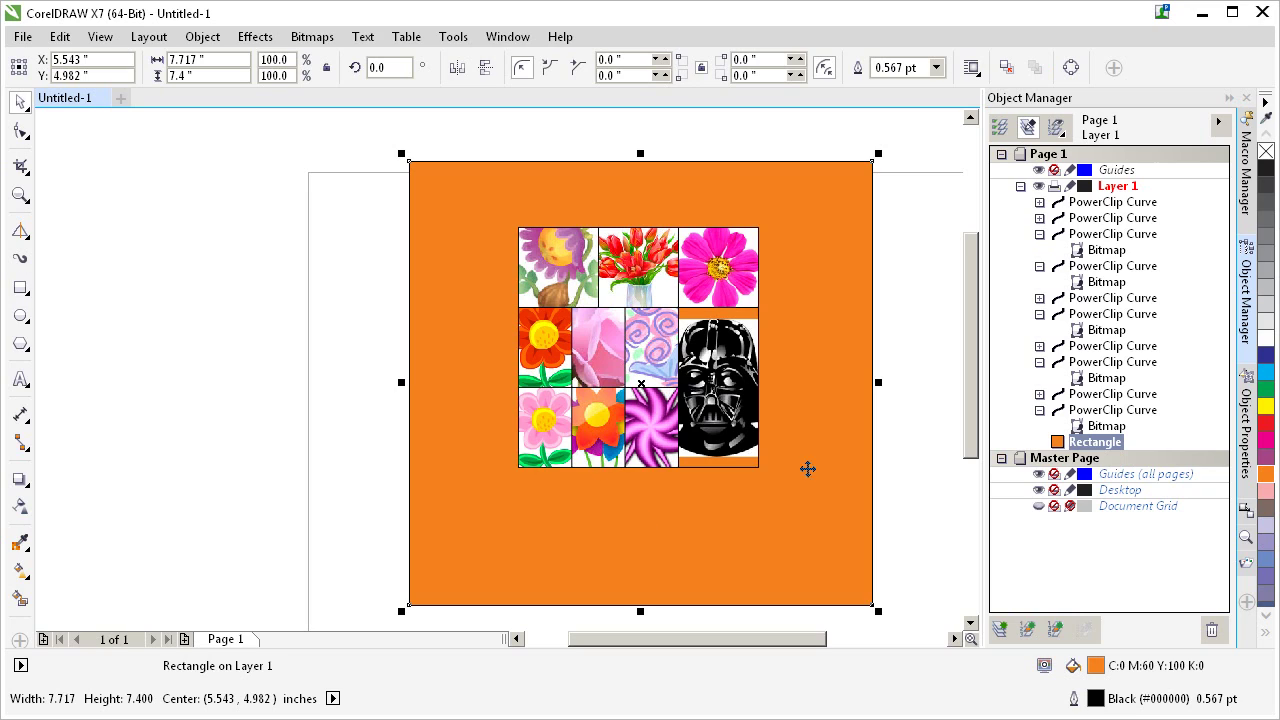
- Fill the tall Darth Vader PowerClip frame with white
left_click(749, 326)
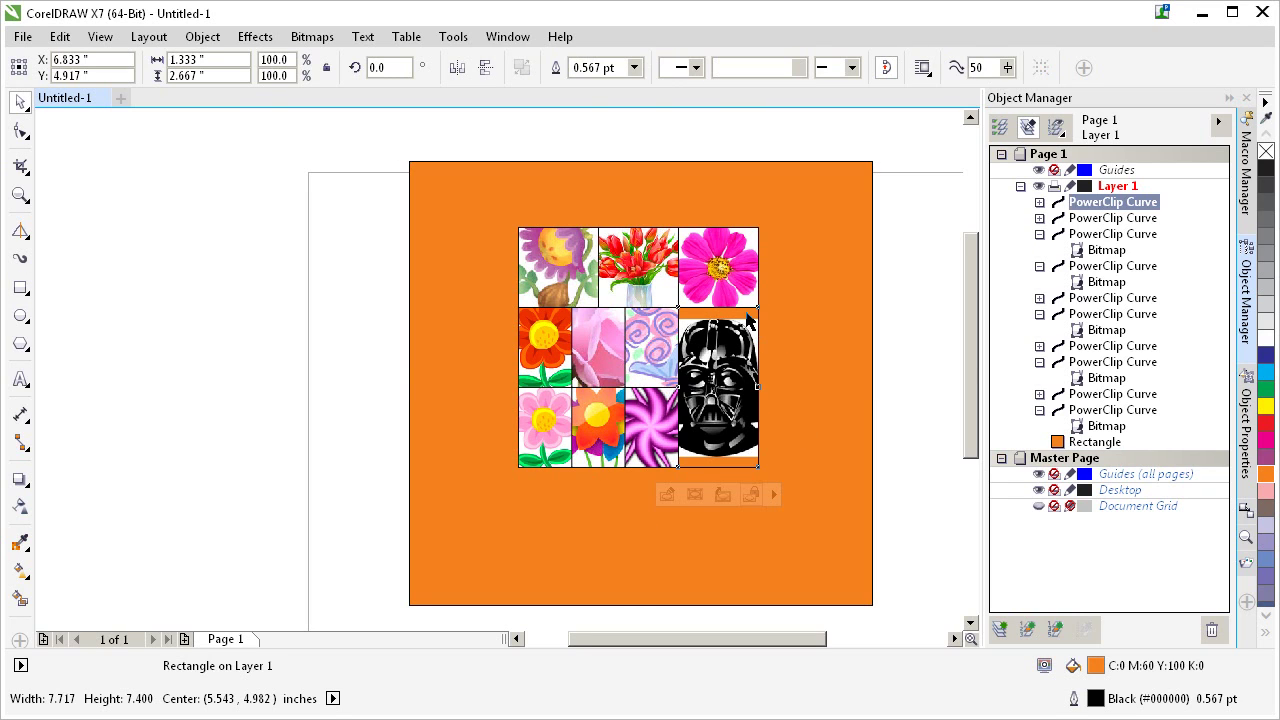
left_click(1260, 352)
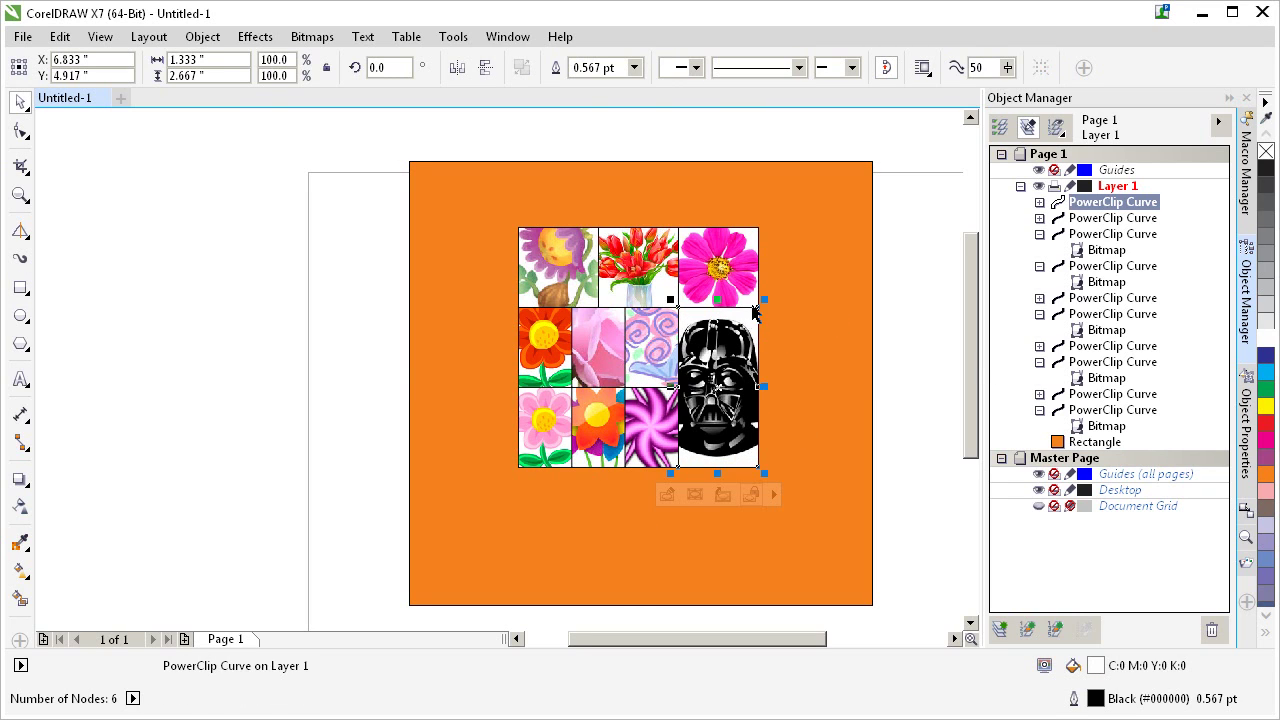
left_click_drag(269, 606, 558, 374)
- Group the ten picture frames and center both the group and the orange rectangle on the page
left_click_drag(323, 200, 816, 549)
key("ctrl+g")
key("p")
left_click(790, 346)
key("p")
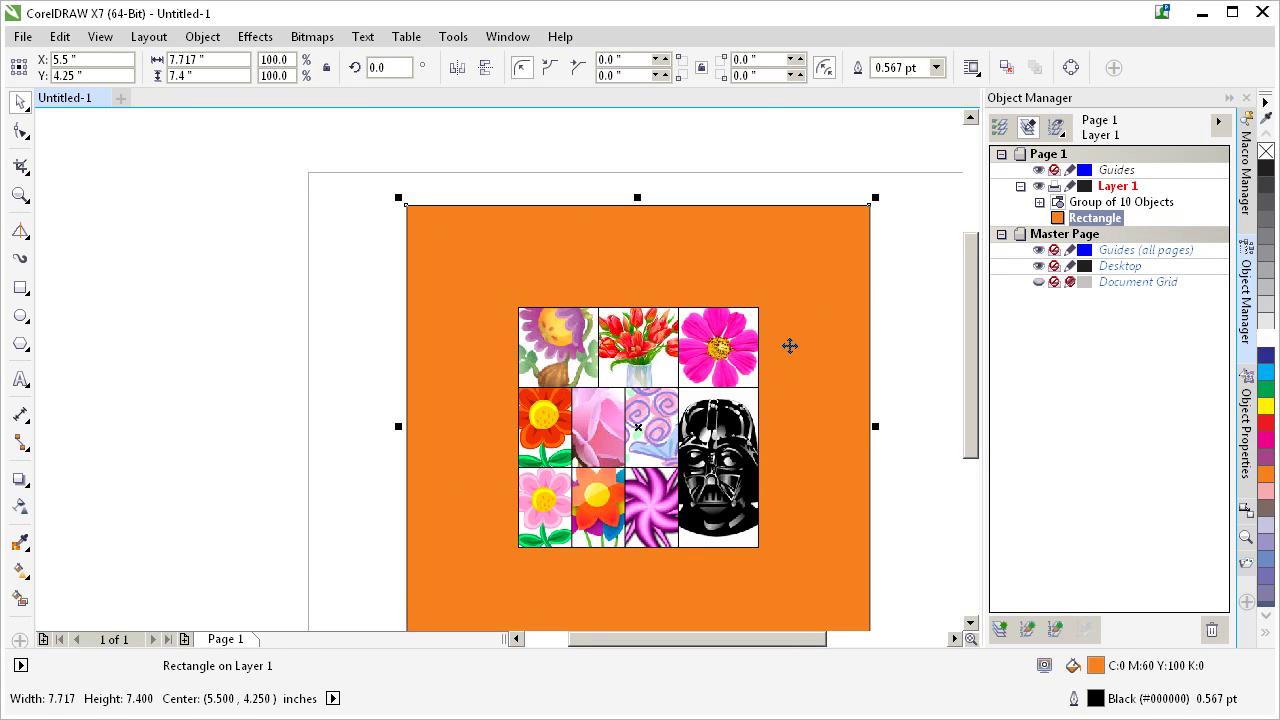
- Ungroup the collage's ten picture frames
key("shift+F2")
key("ctrl+a")
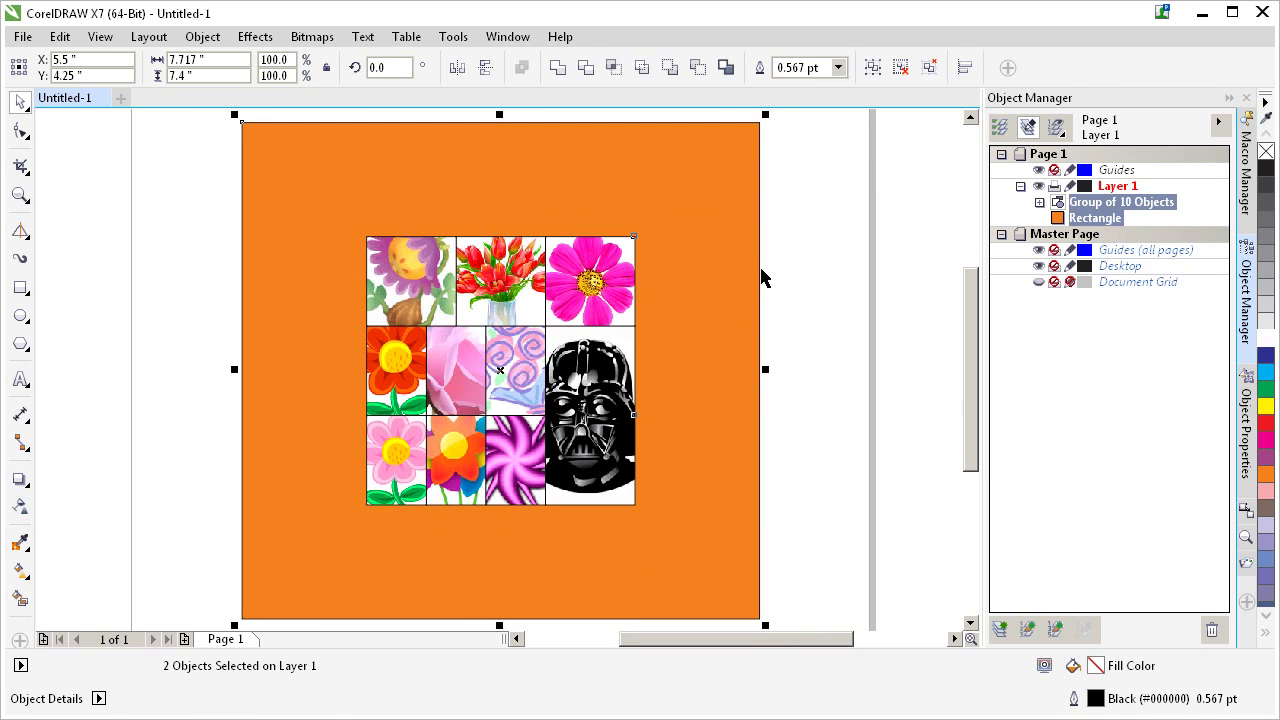
left_click(731, 343)
key("ctrl+u")
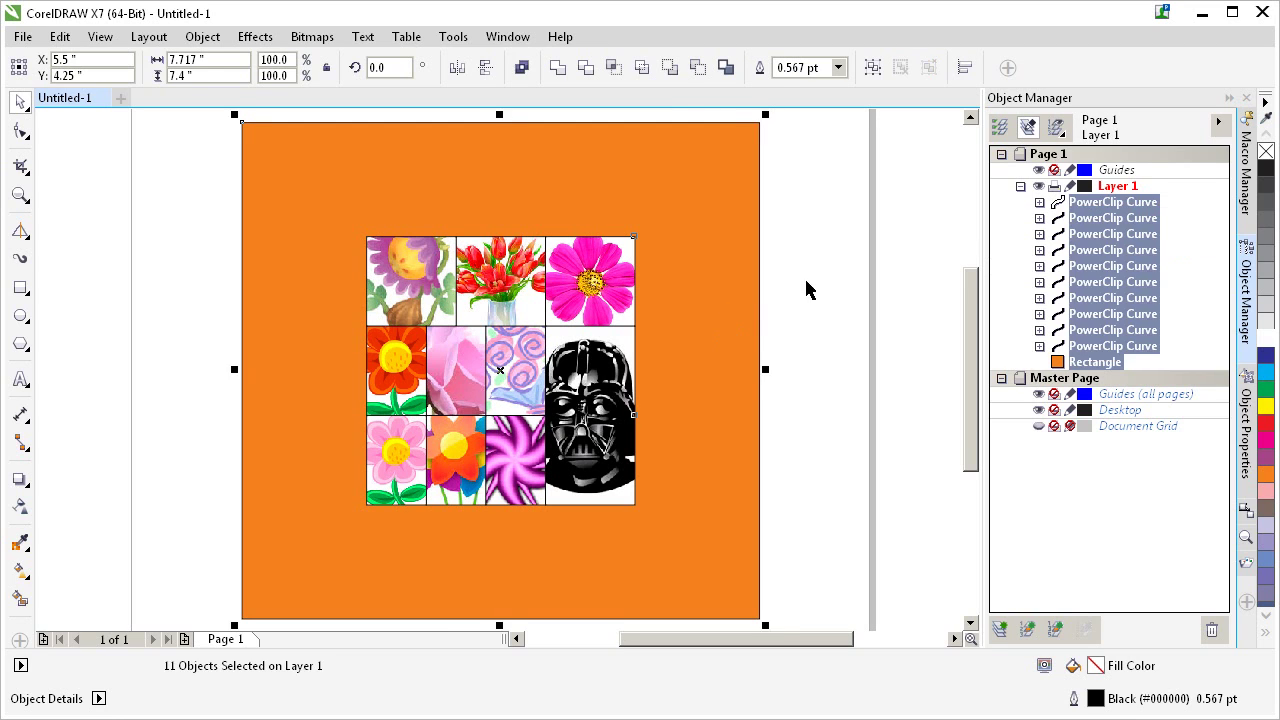
- Select only the ten picture frames and try a magenta outline color, then make the outlines white
left_click_drag(860, 166, 320, 625)
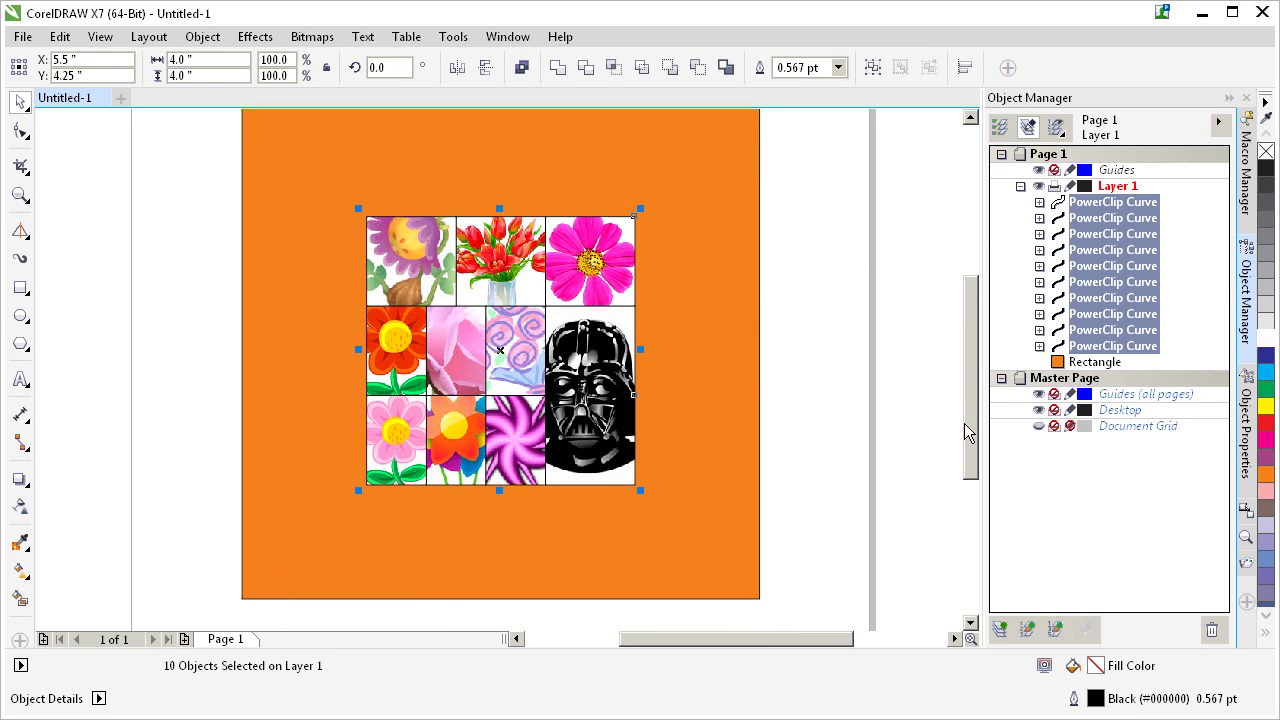
right_click(1265, 437)
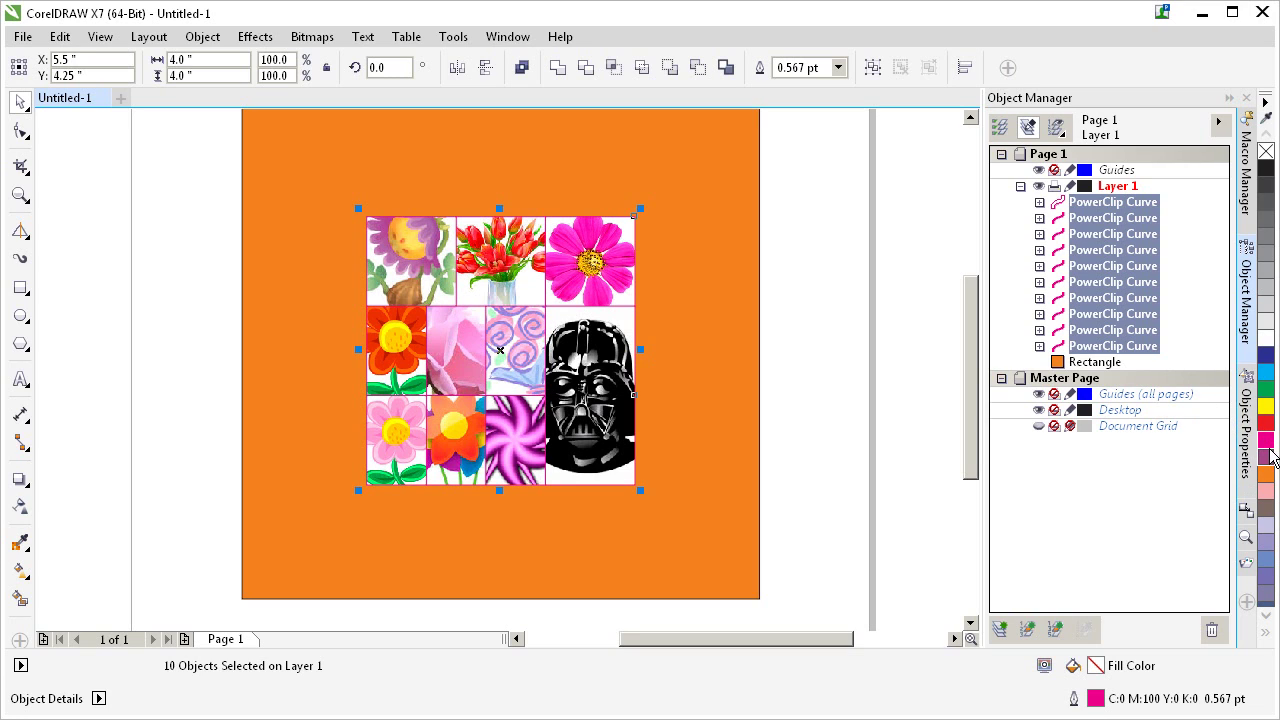
right_click(1266, 340)
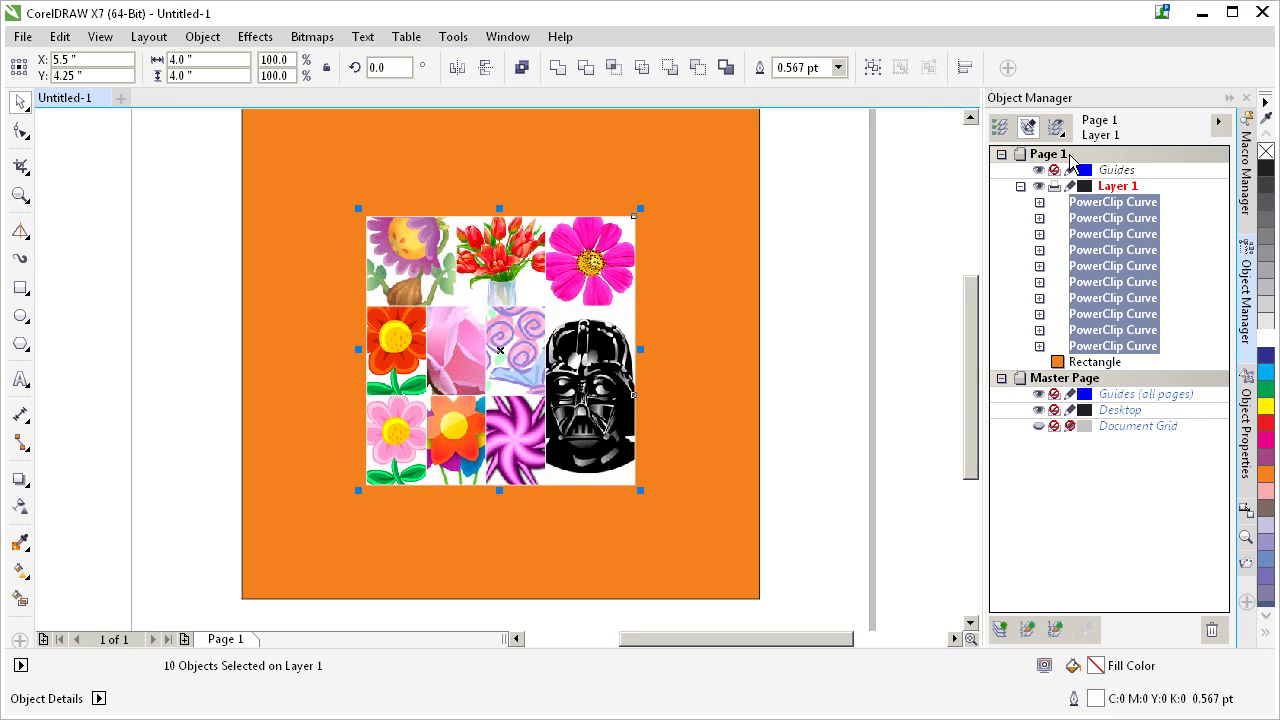
- Try a 2 pt outline width on the ten picture frames, then set it to 5 pt
left_click_drag(821, 67, 639, 115)
type("2")
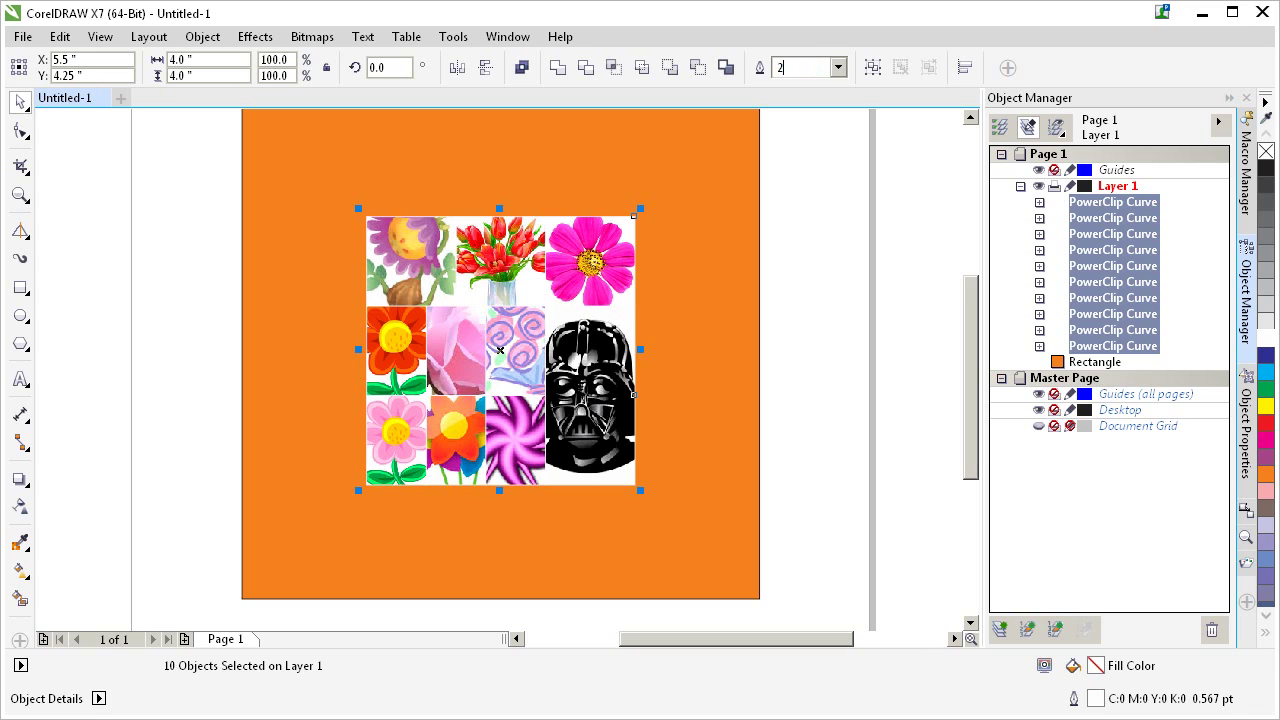
key("Return")
left_click(800, 67)
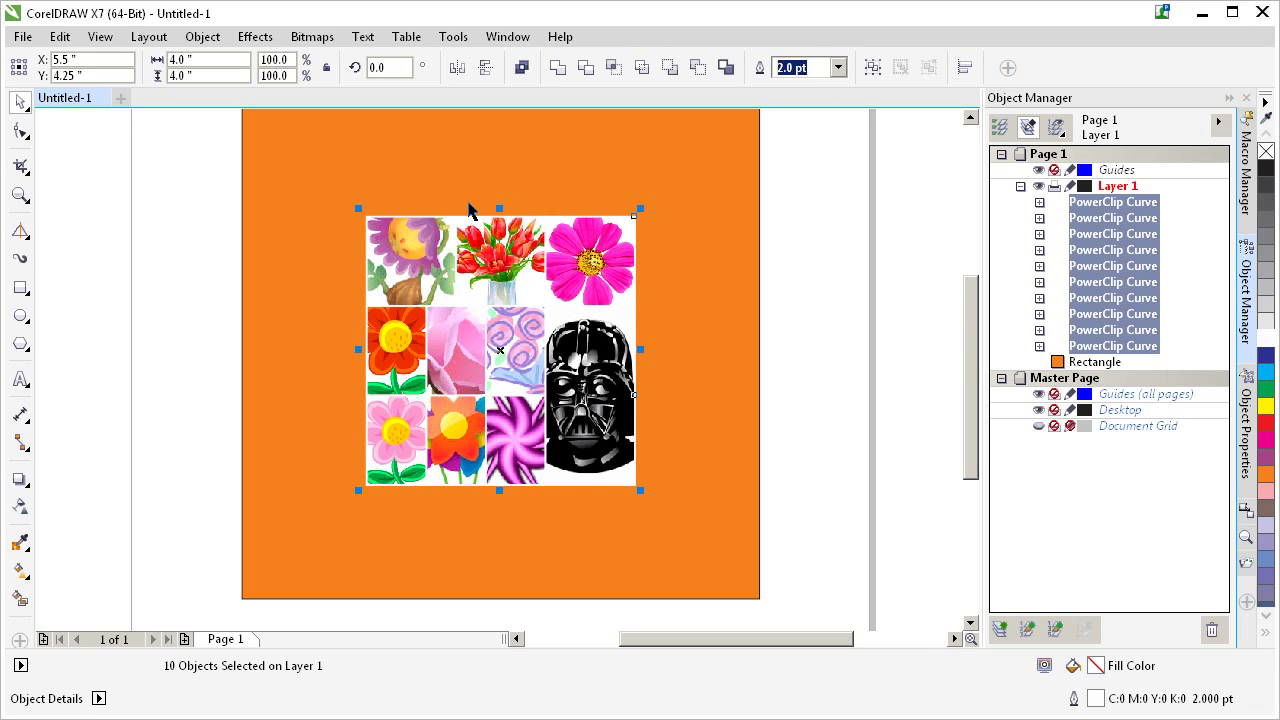
type("5")
key("Return")
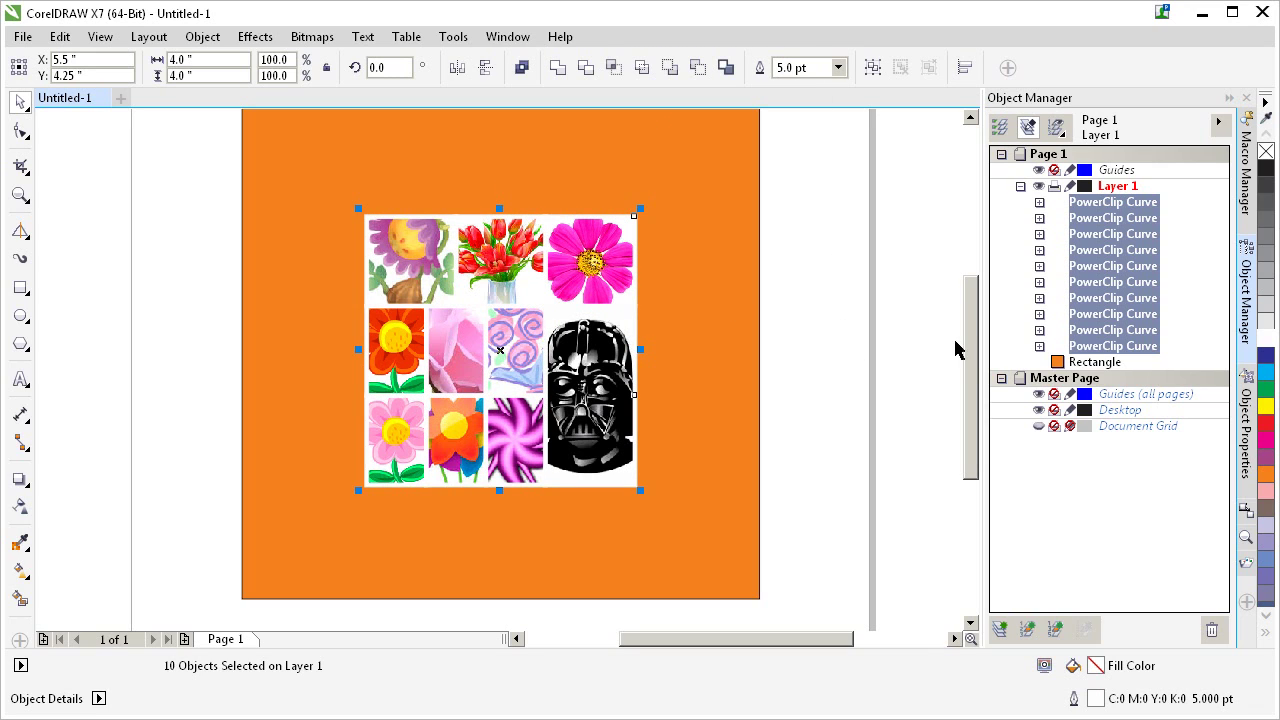
- Try other outline colors on the ten frames, including 90% black, and settle on green (C100 M0 Y100 K0)
right_click(1265, 172)
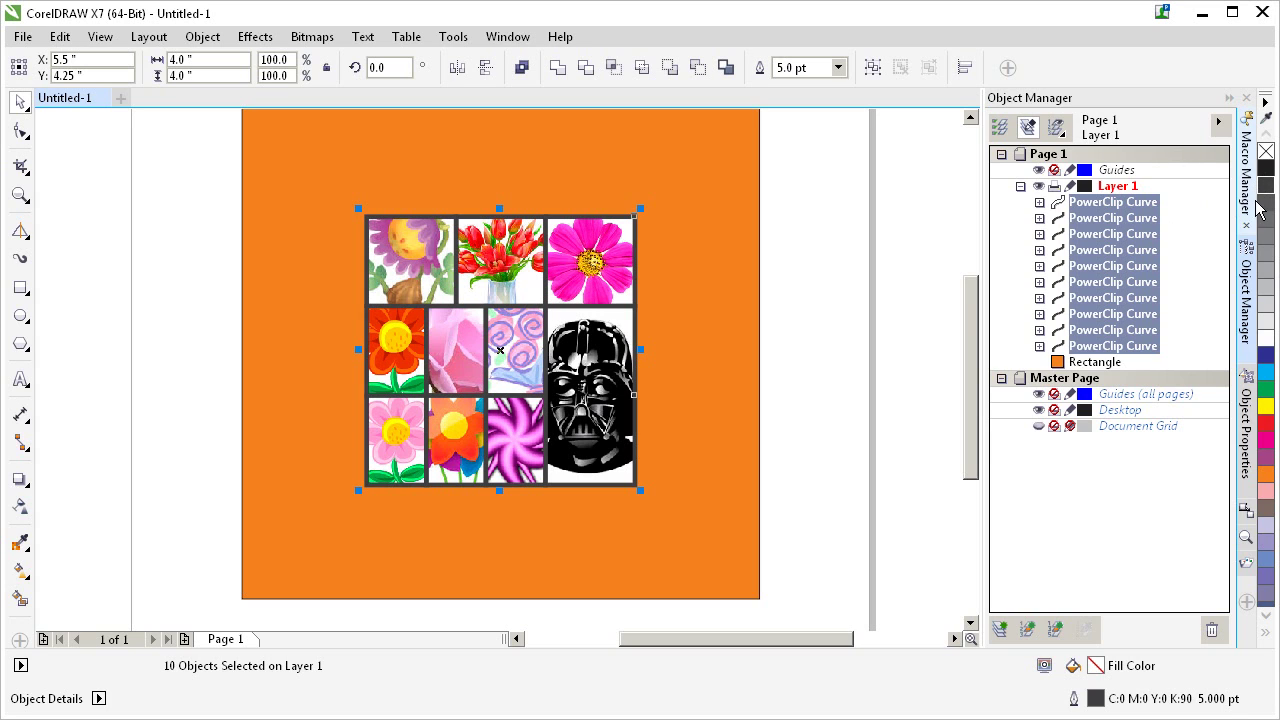
right_click(1265, 372)
right_click(1266, 390)
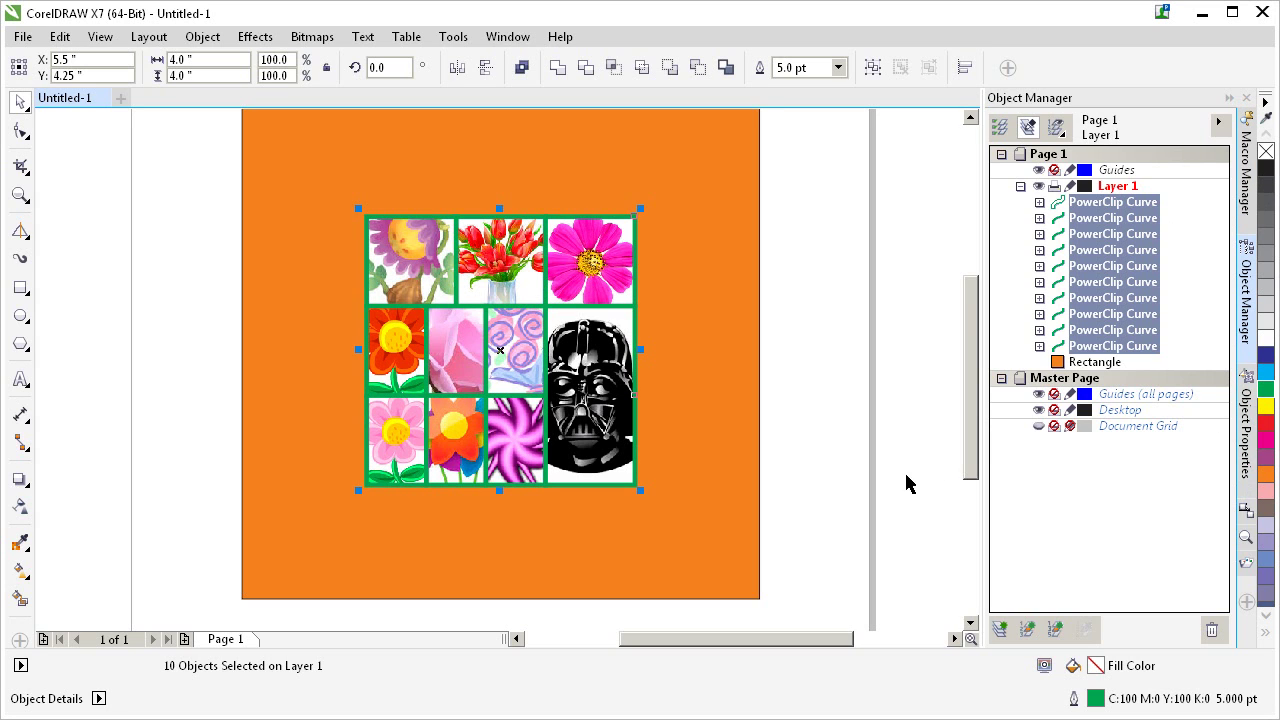
left_click(826, 521)
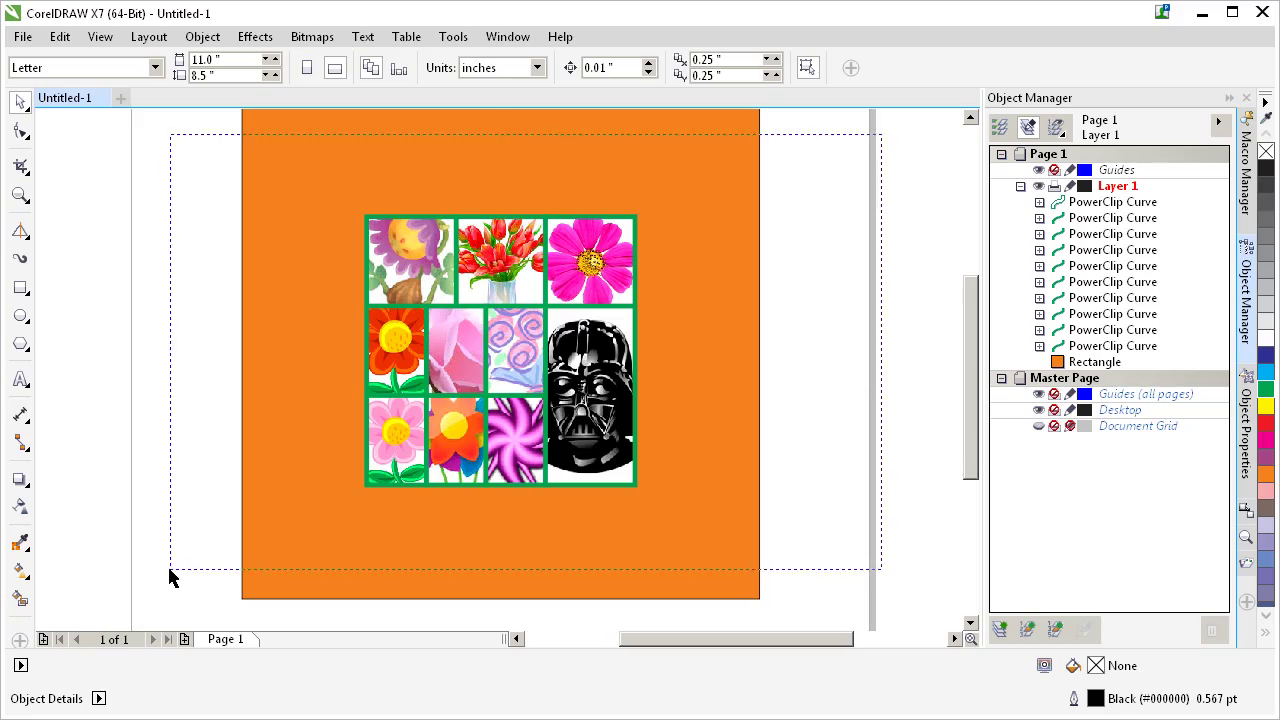